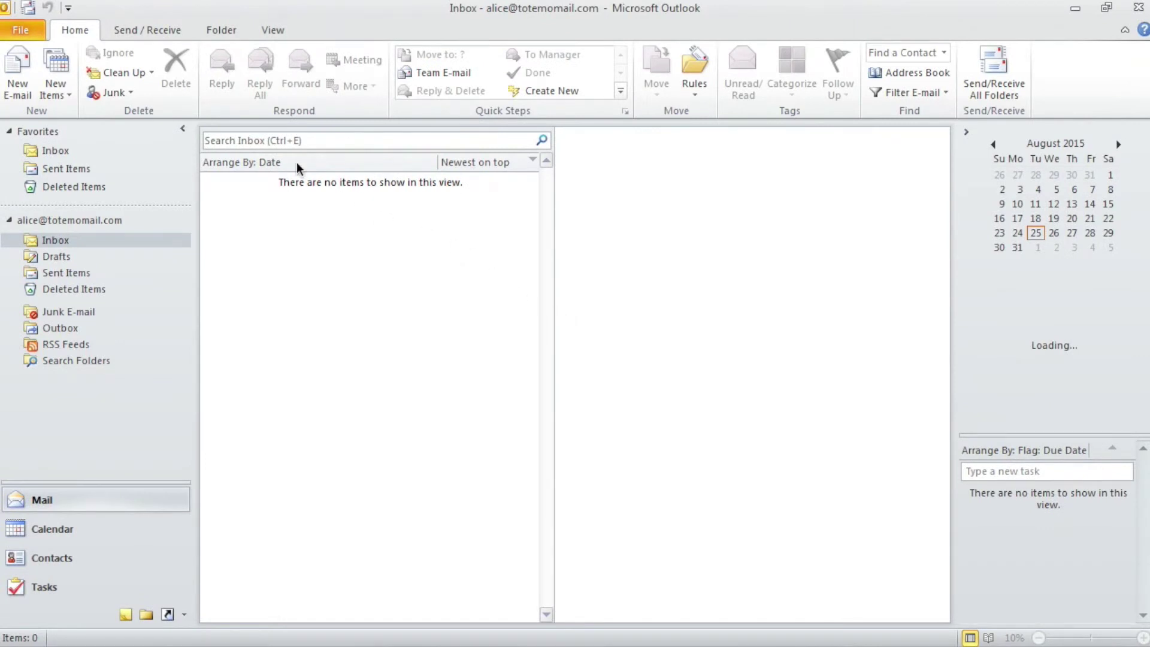
- Start a new email to the recipient with the subject 'This message includes personally identifiable information'
click(19, 60)
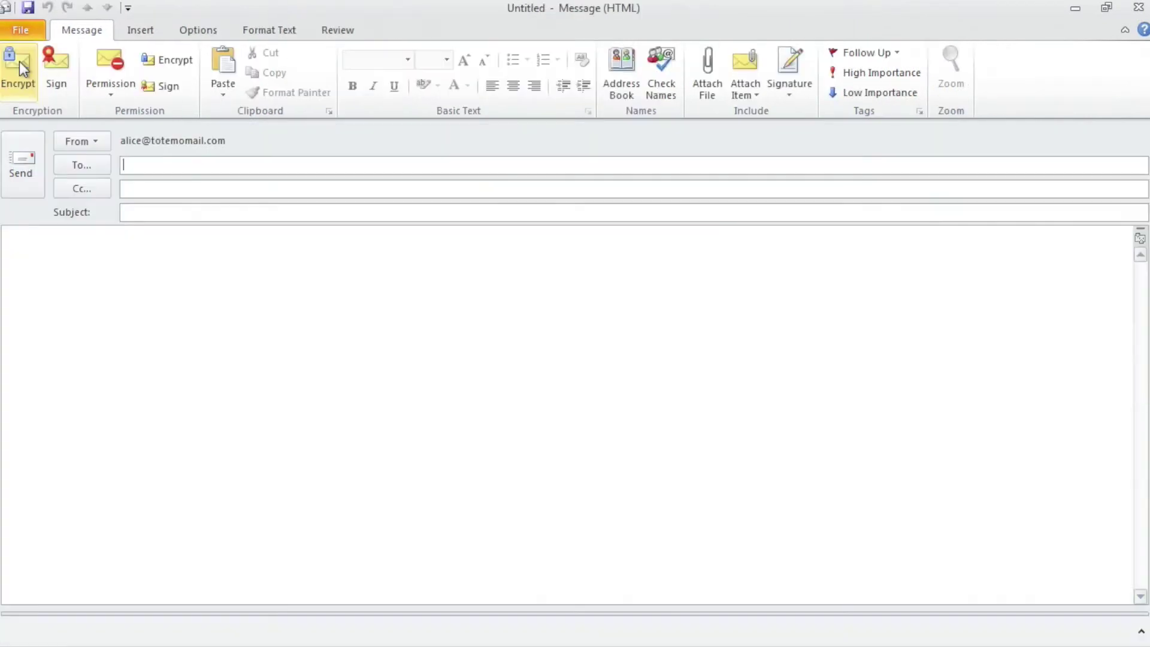
text(bob)
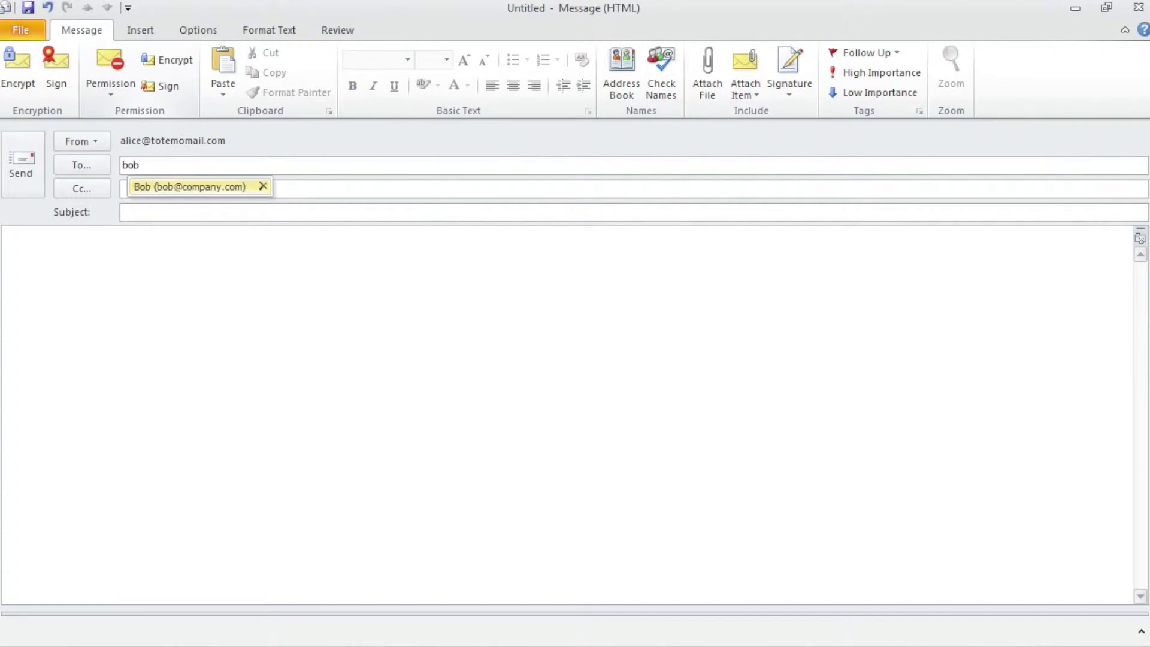
key(Tab)
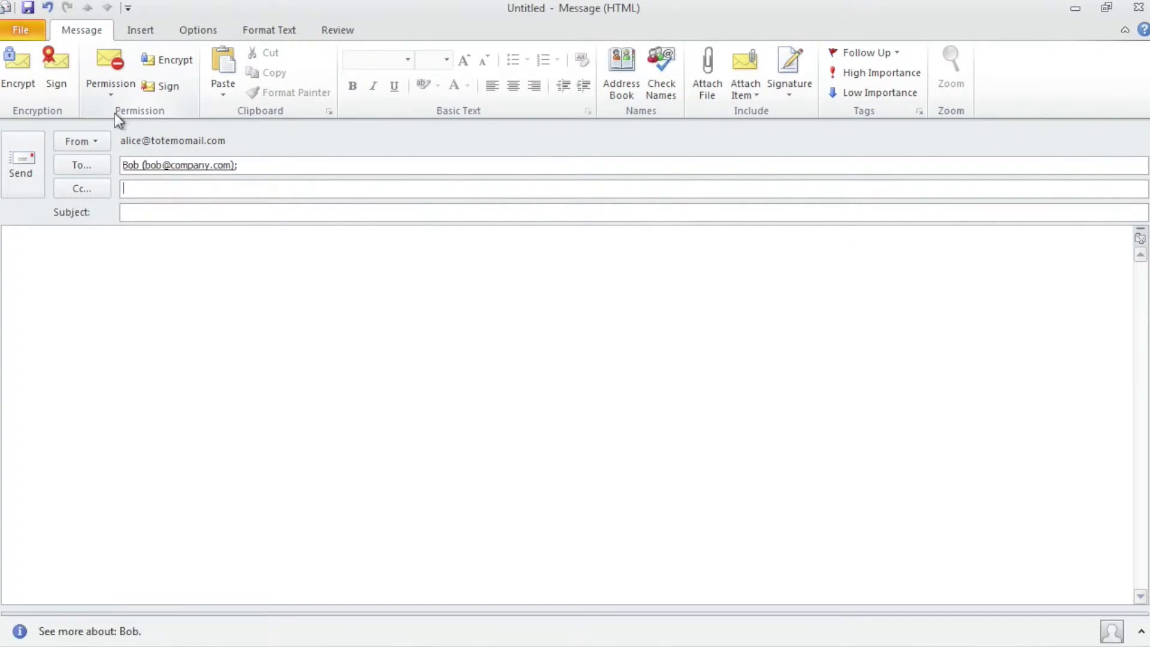
text(This message includes )
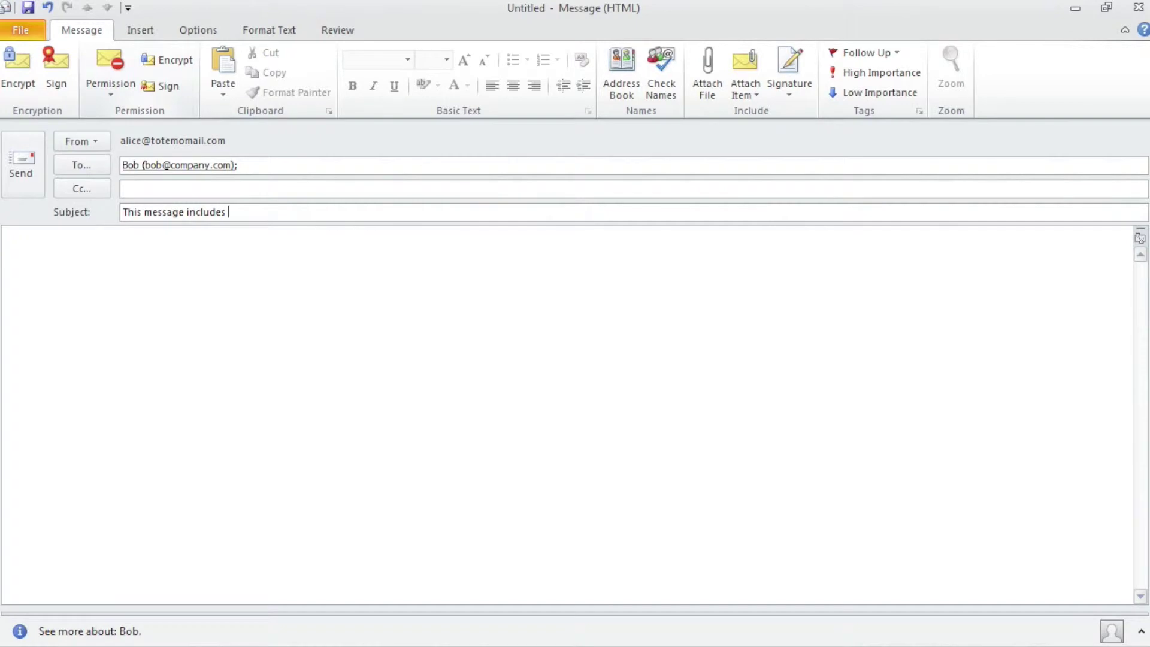
text(personally identifiable information)
- Write a greeting, 'this message includes personally identifiable information.' and a 'Kind Regards,' sign-off with the sender's name
key(Tab)
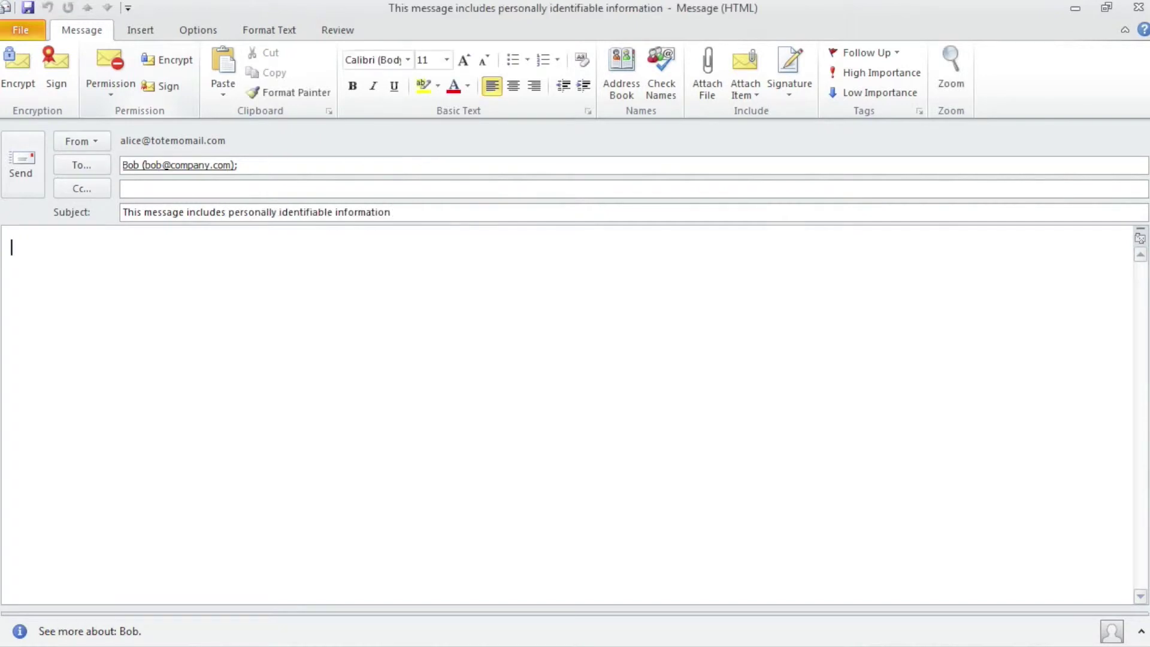
text(Hi Bob,)
key(Return)
key(Return)
text(this )
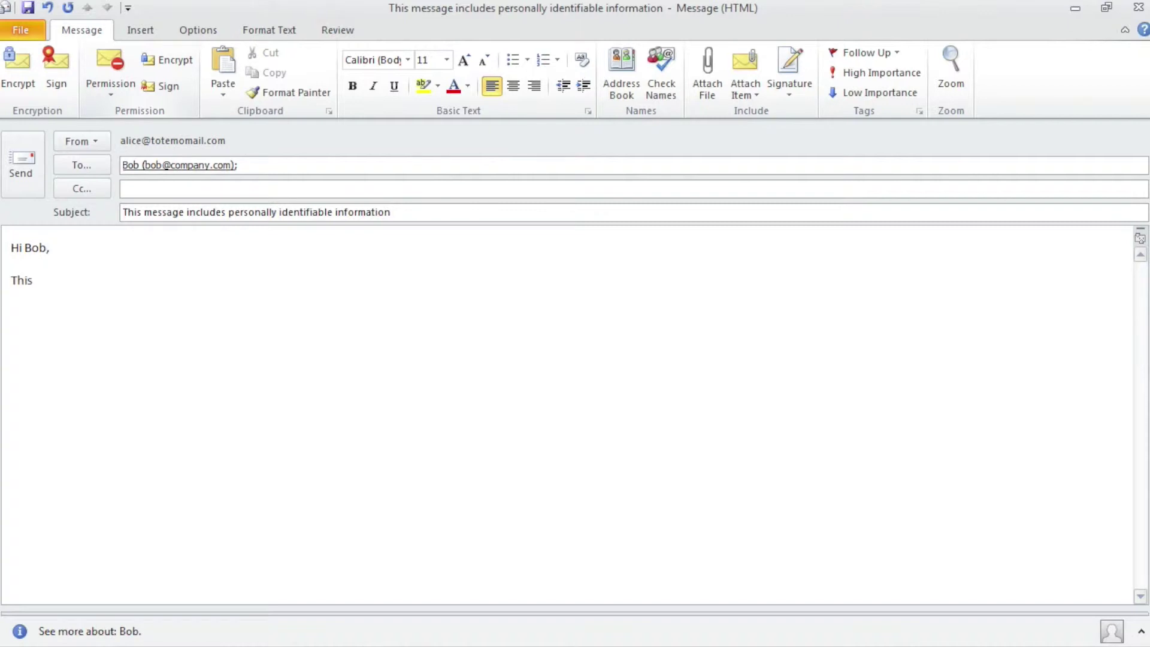
text(message includes personally identifiable information.)
key(Return)
key(Return)
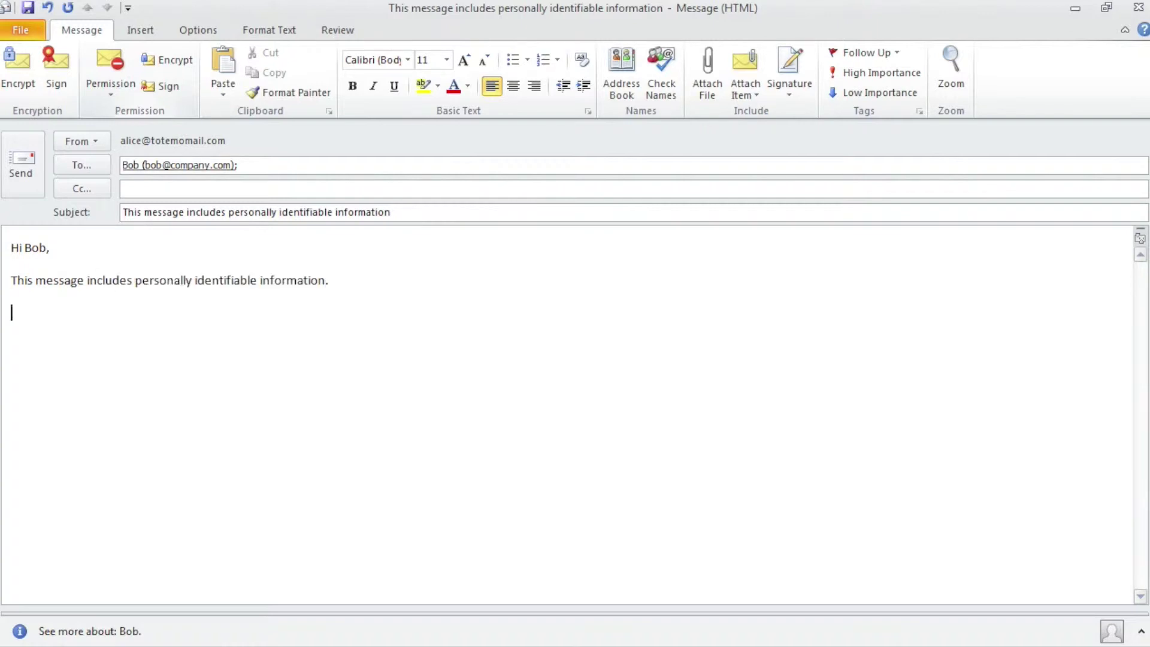
text(Kind Regards,)
key(Return)
text(Alice)
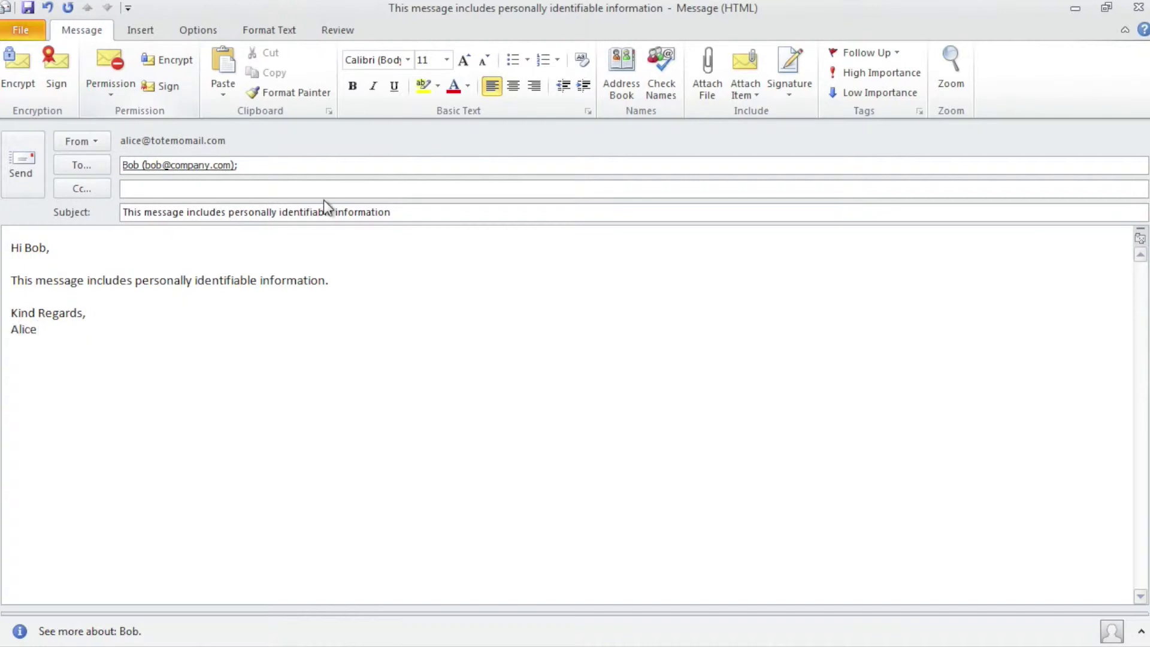
- Attach MakingSense.pdf, toggle Encrypt and Sign on then off, and show the Permission options
click(710, 81)
double_click(280, 228)
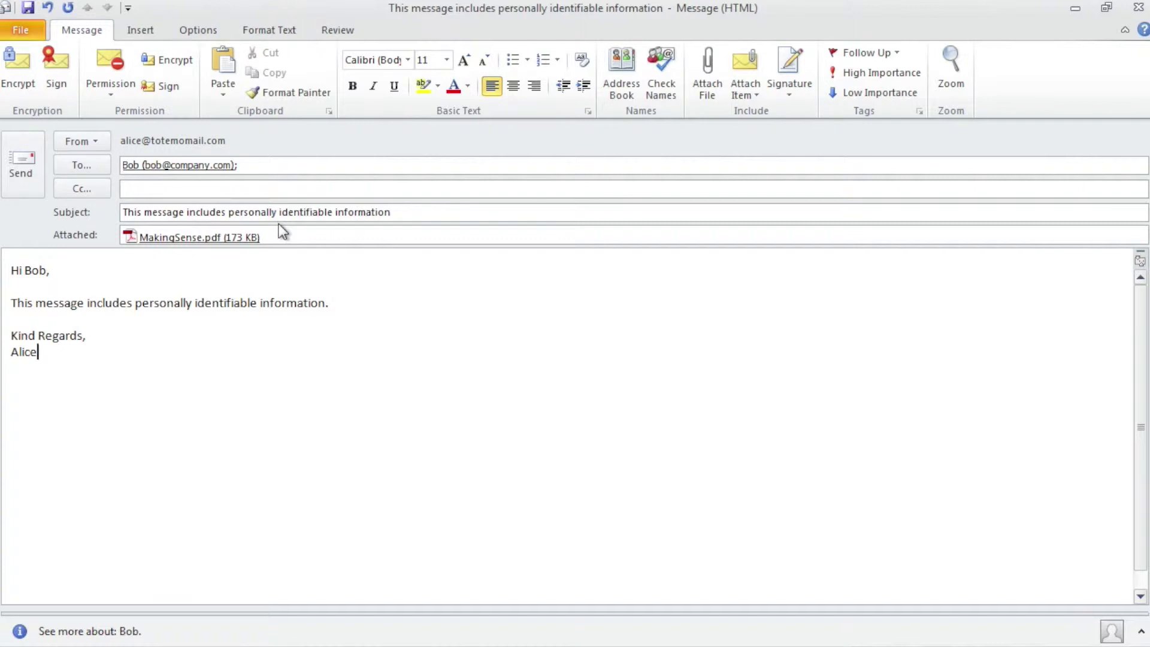
click(21, 62)
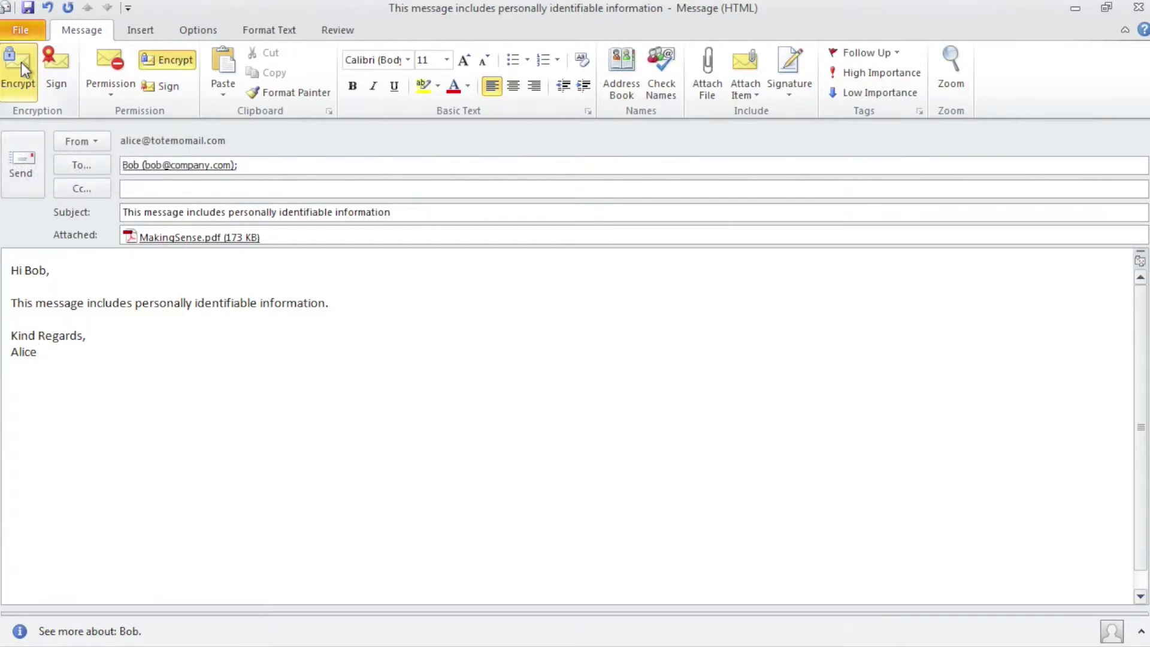
click(44, 64)
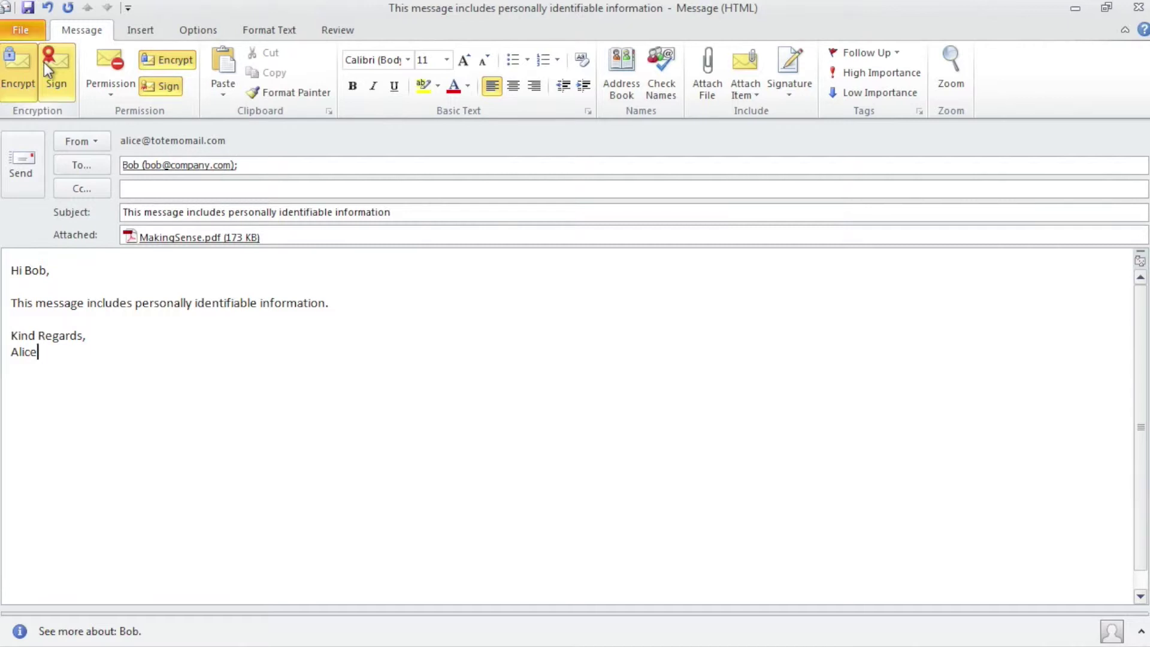
click(44, 62)
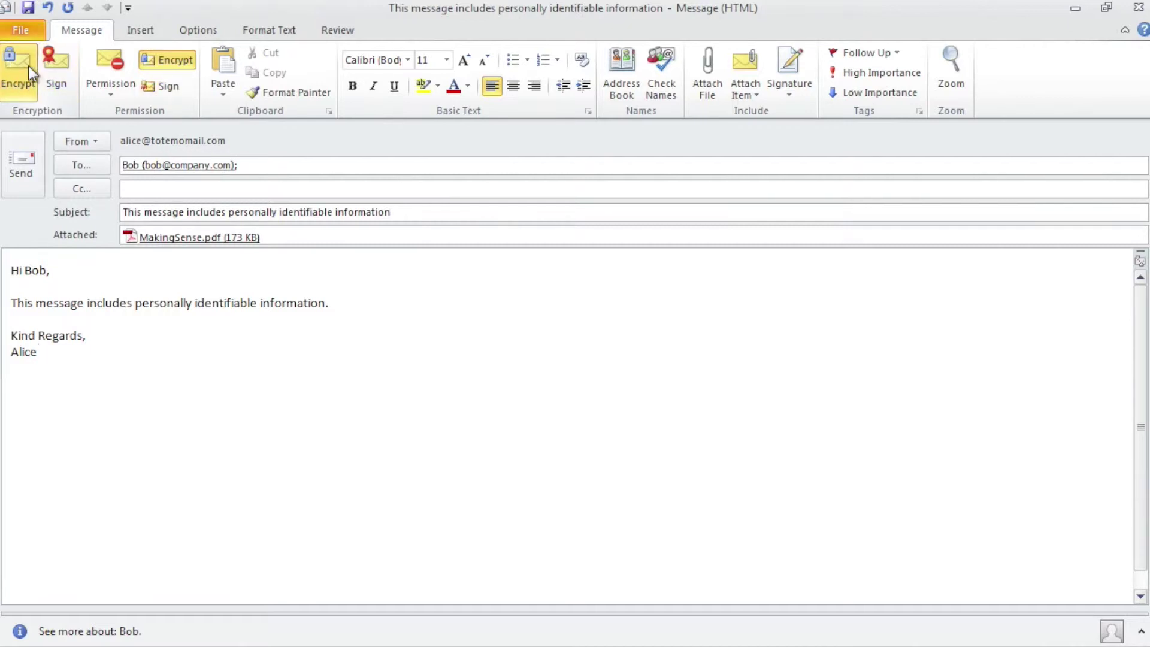
click(27, 66)
click(105, 96)
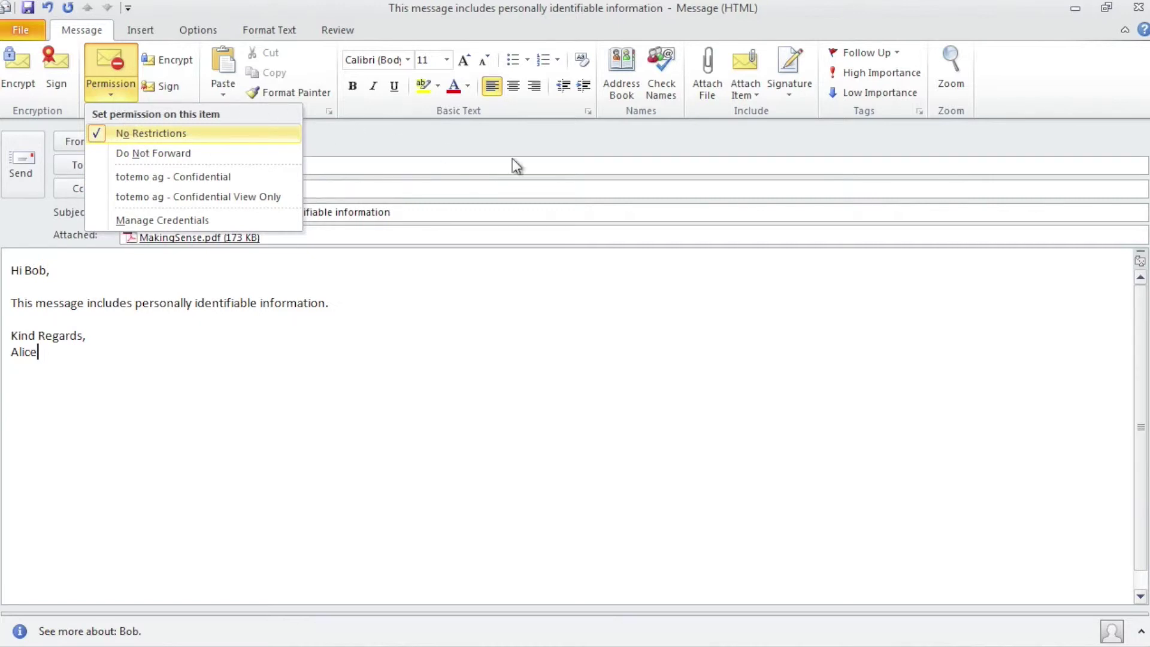
- Flag the message Low Importance and check its sensitivity in Properties, leaving it Normal
click(887, 77)
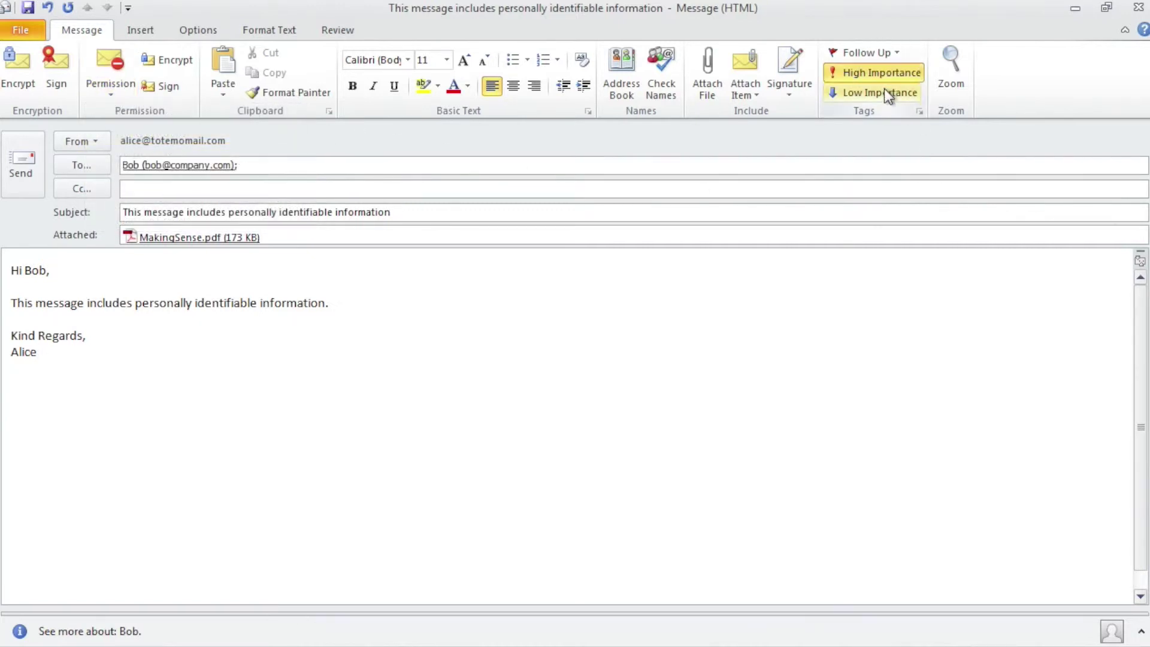
click(885, 89)
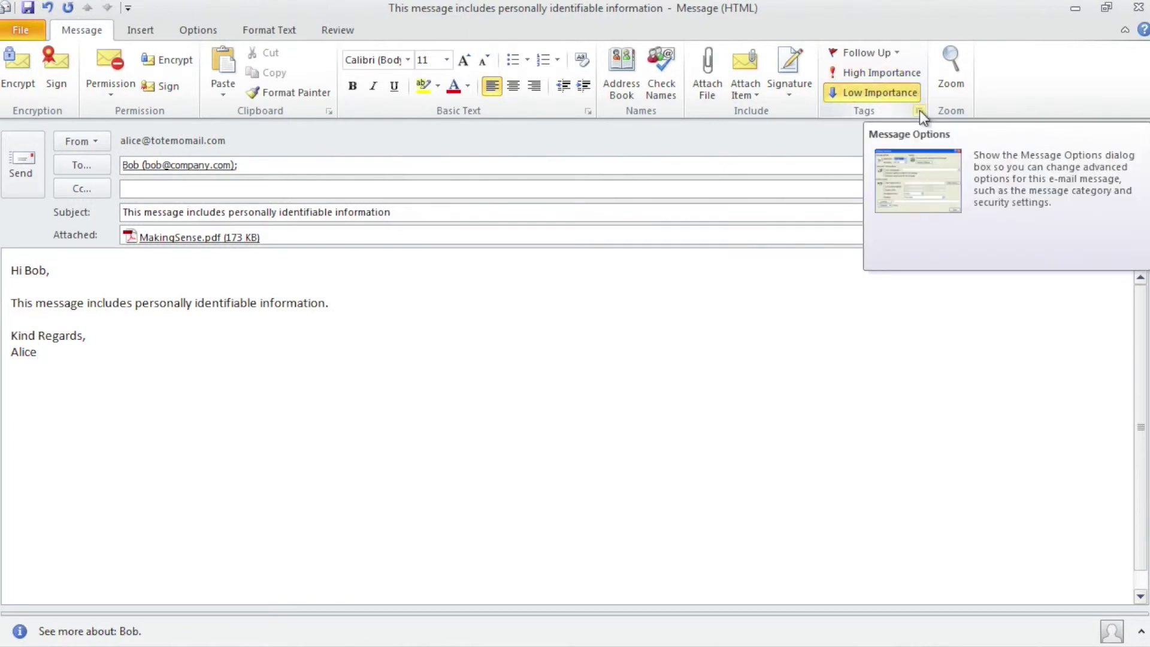
click(920, 110)
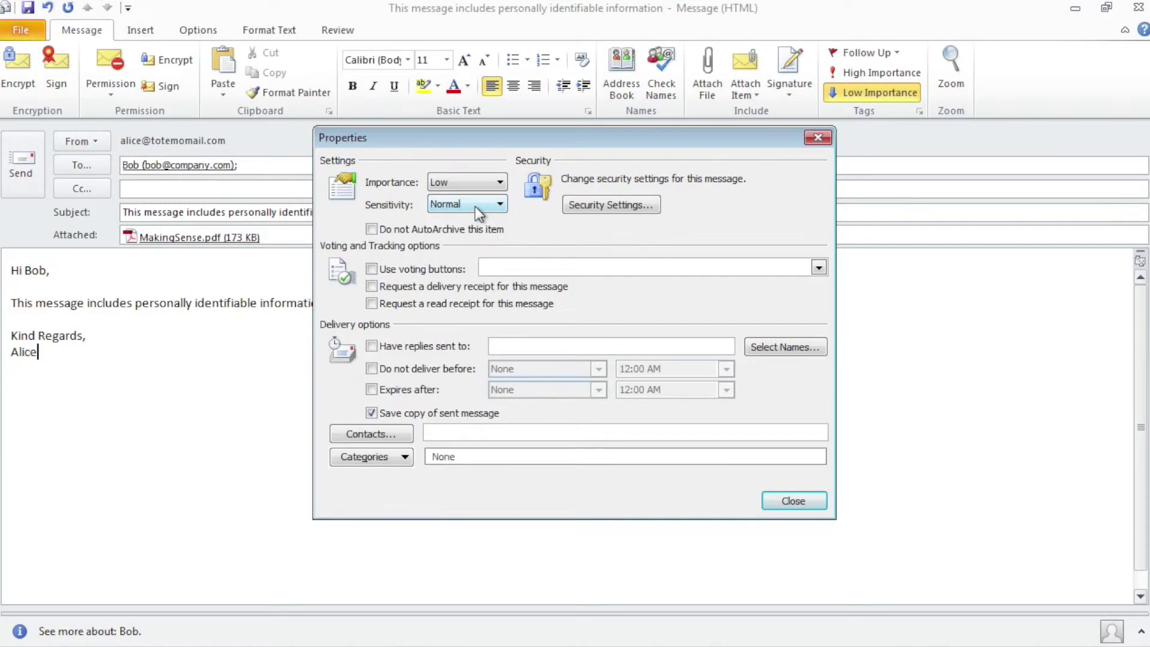
click(476, 204)
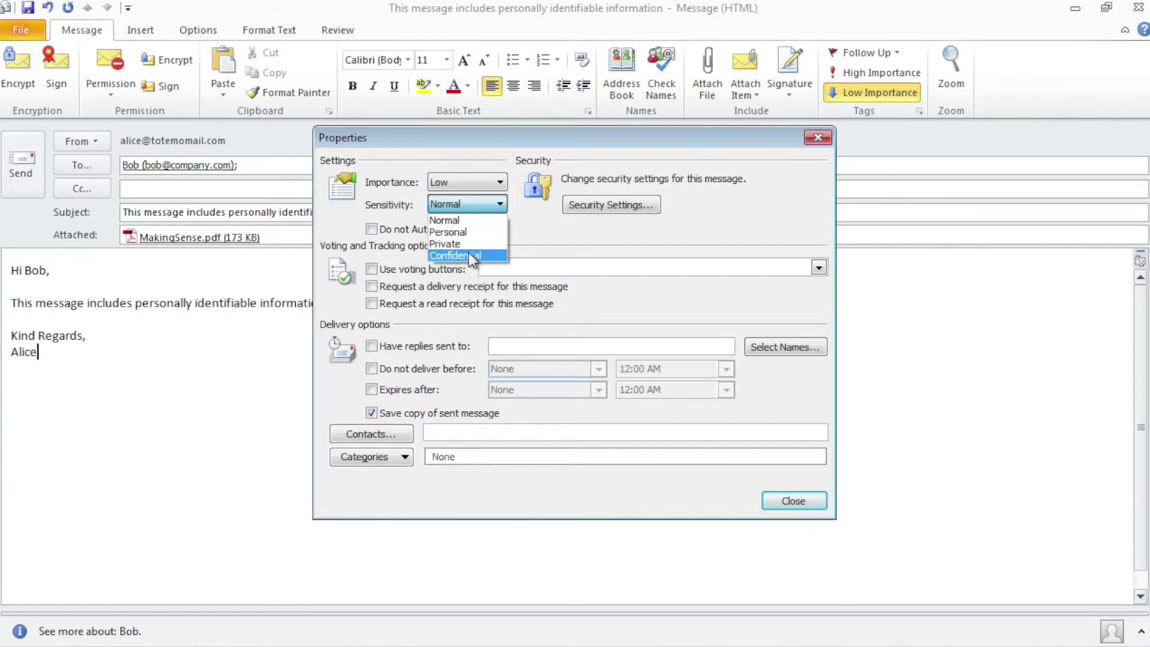
click(790, 502)
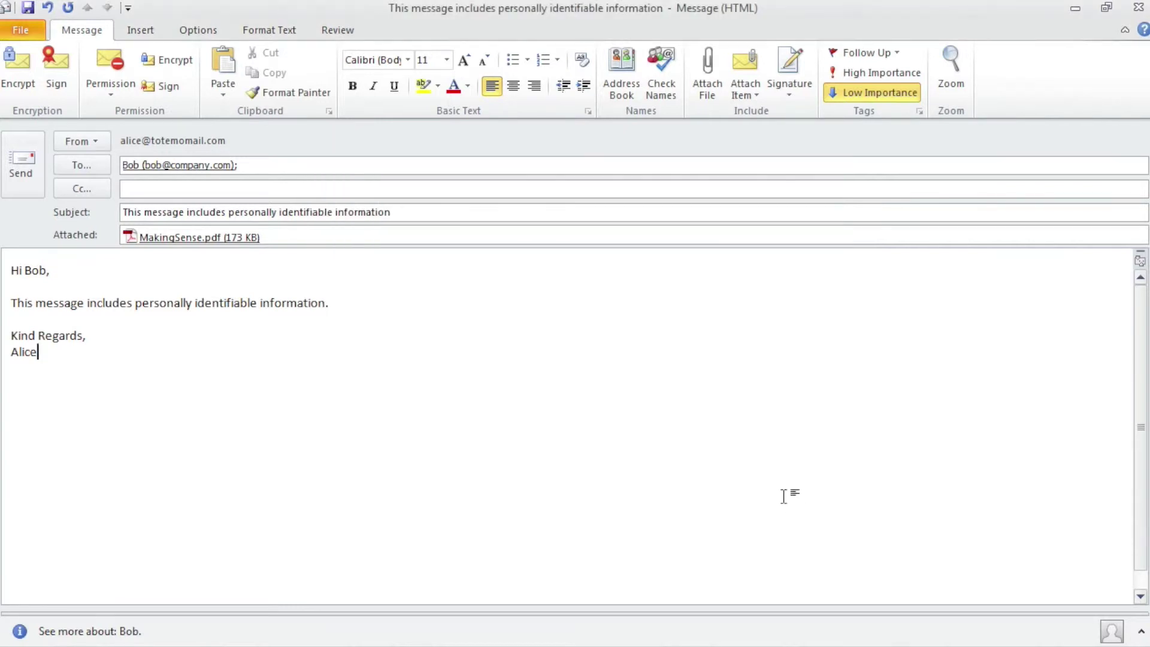
- Review the message by selecting the subject and then the whole body text
click(428, 213)
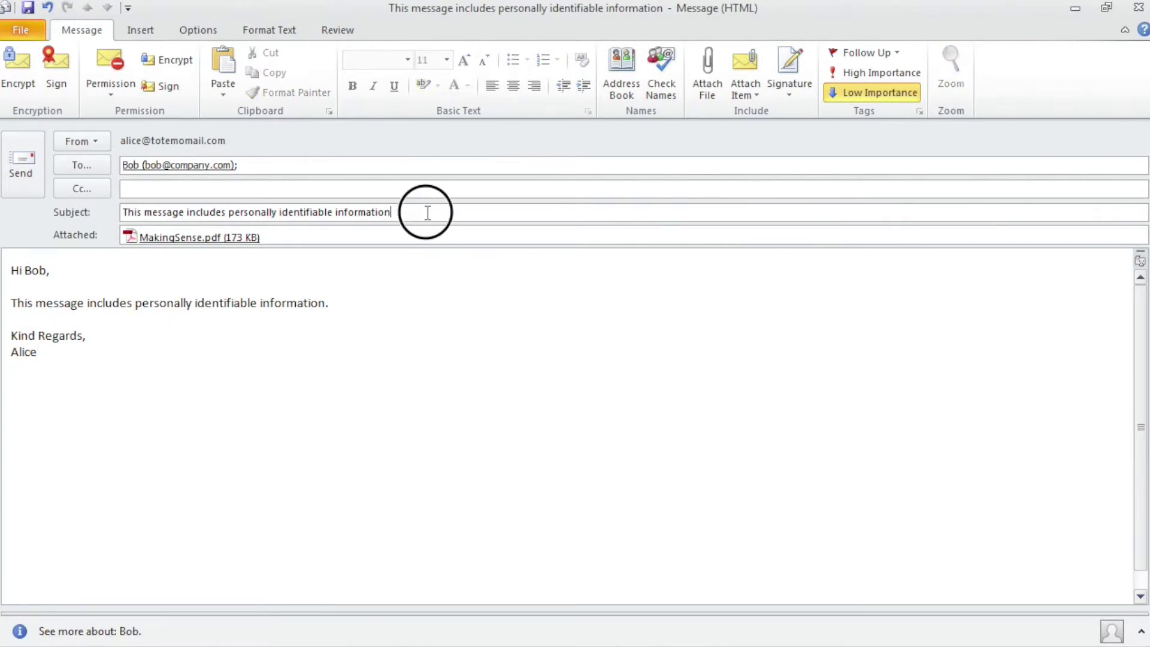
drag(428, 212, 86, 192)
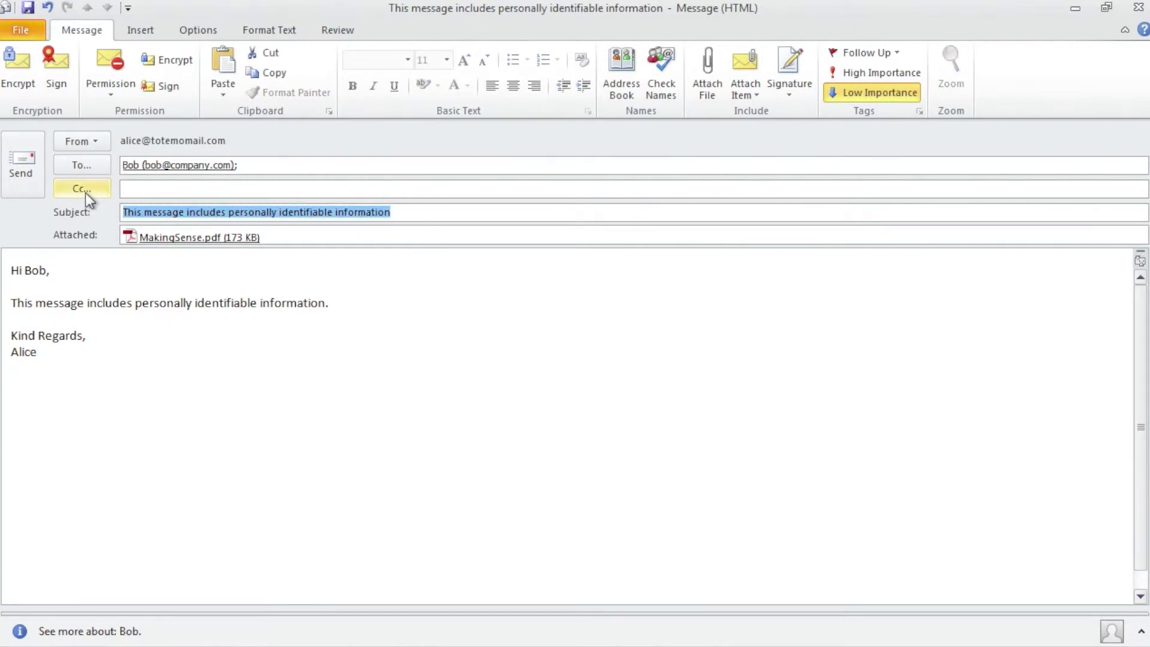
click(196, 397)
drag(303, 498, 9, 268)
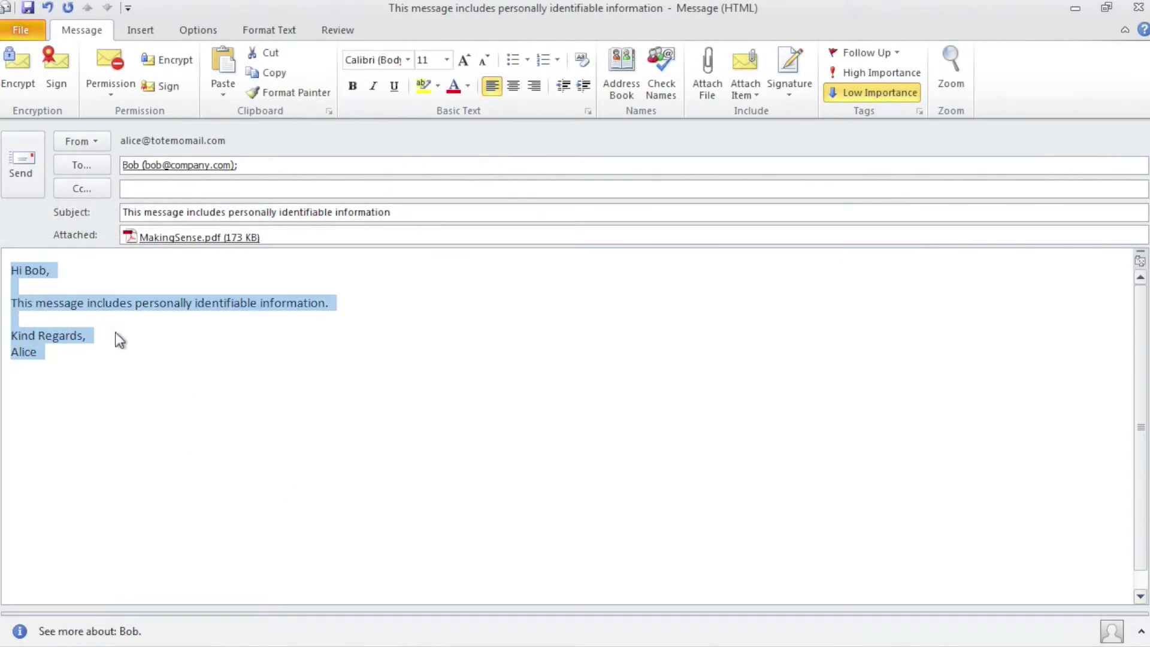
click(208, 399)
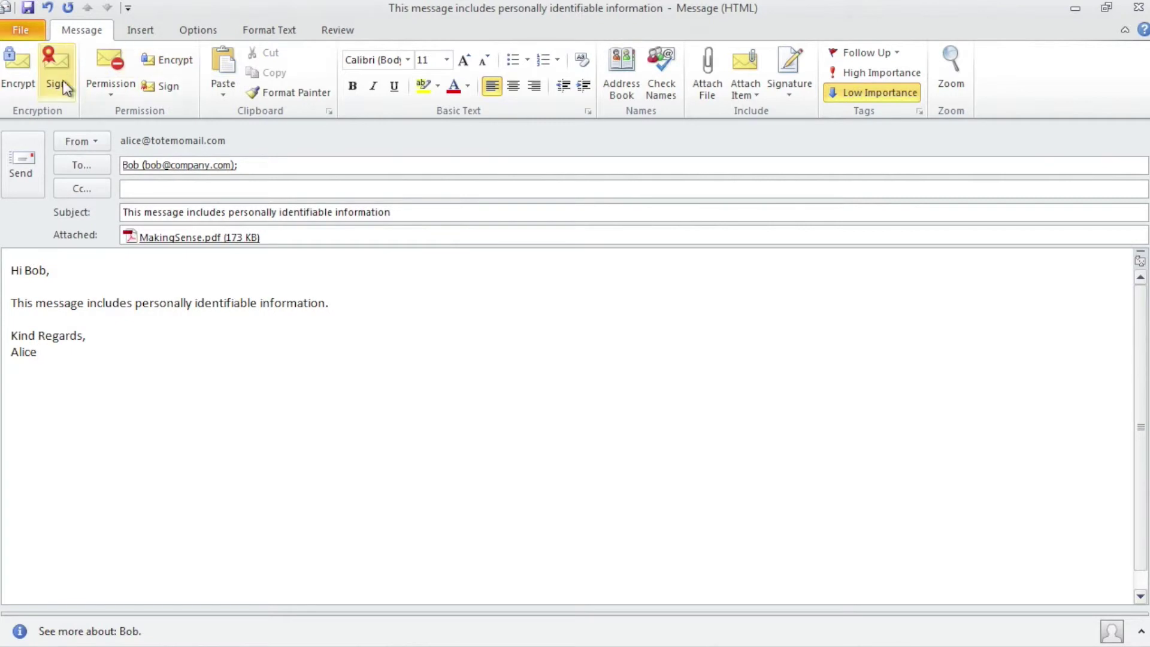
- Send the message with its MakingSense.pdf attachment
click(23, 161)
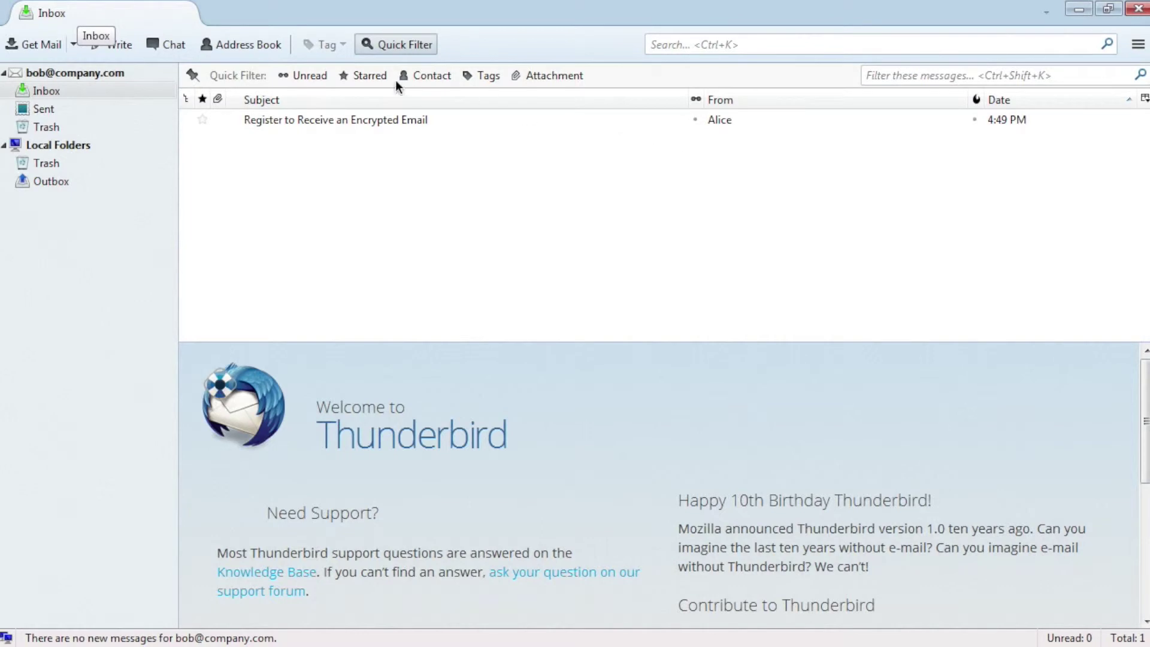
click(339, 120)
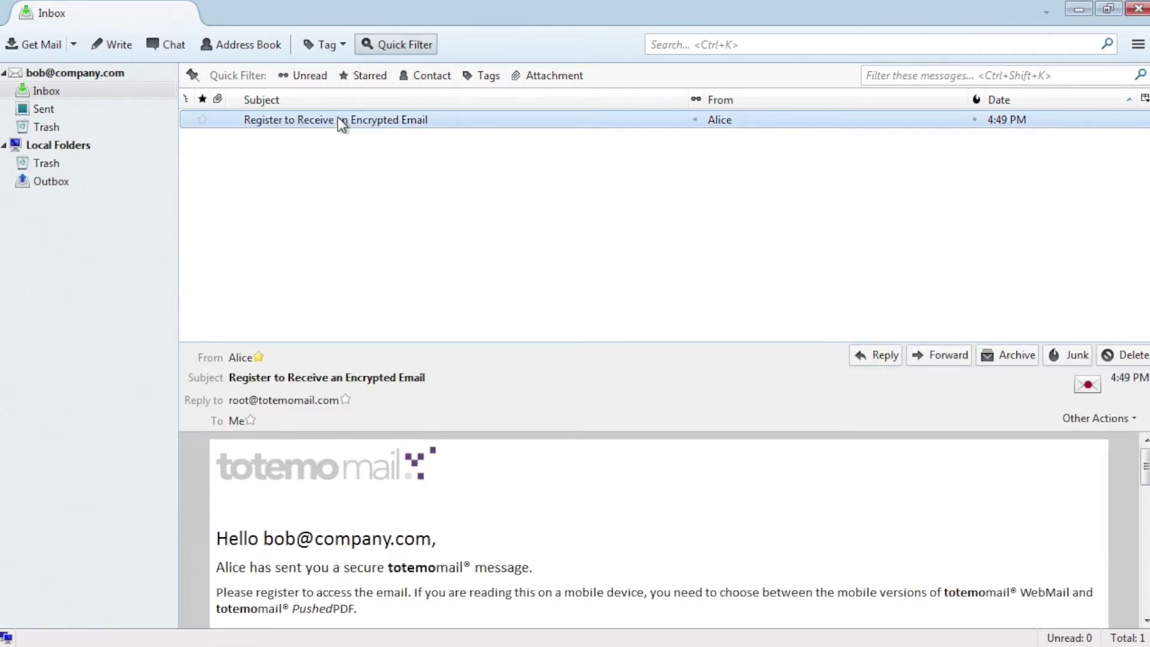
double_click(339, 120)
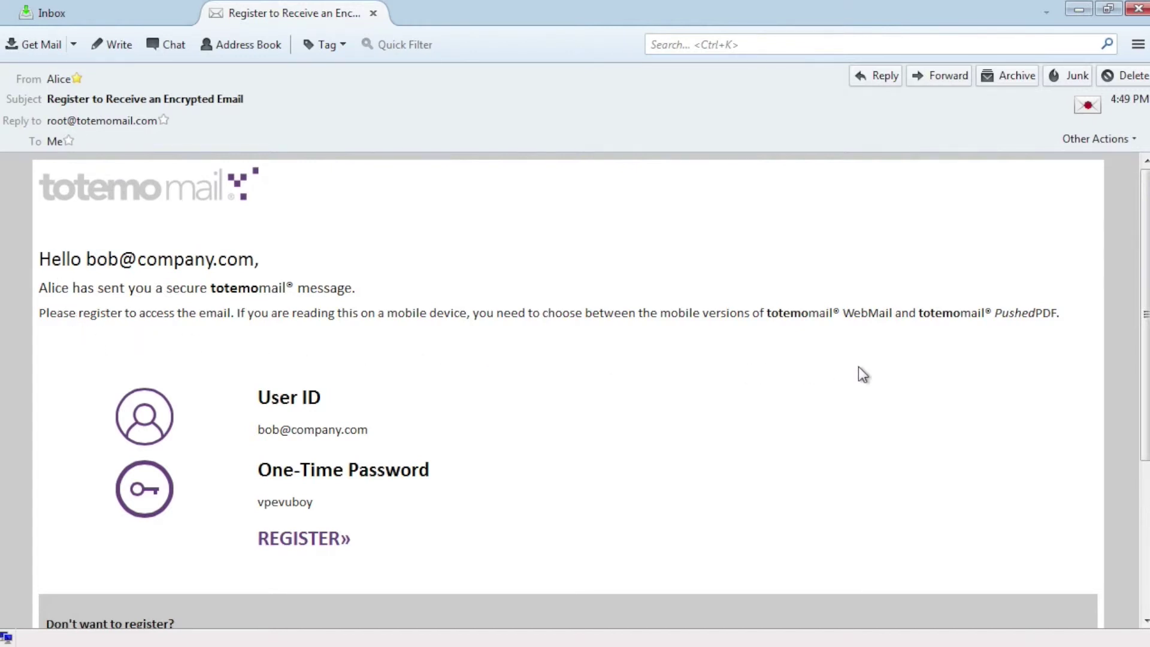
scroll(858, 366, down, 5)
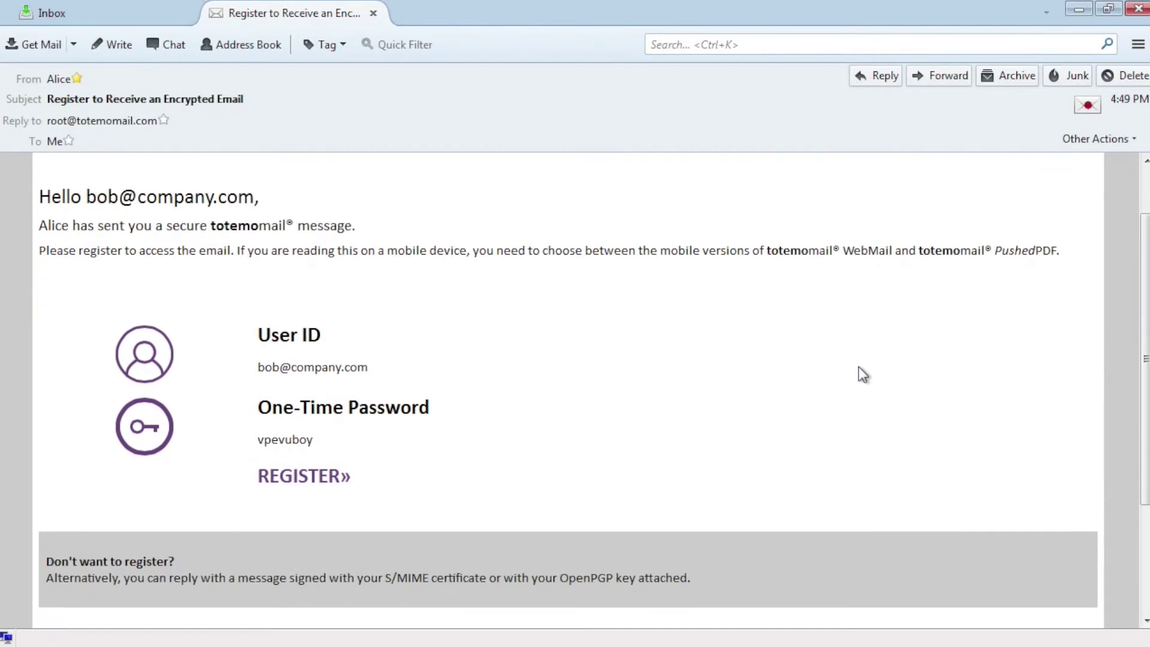
scroll(857, 366, up, 5)
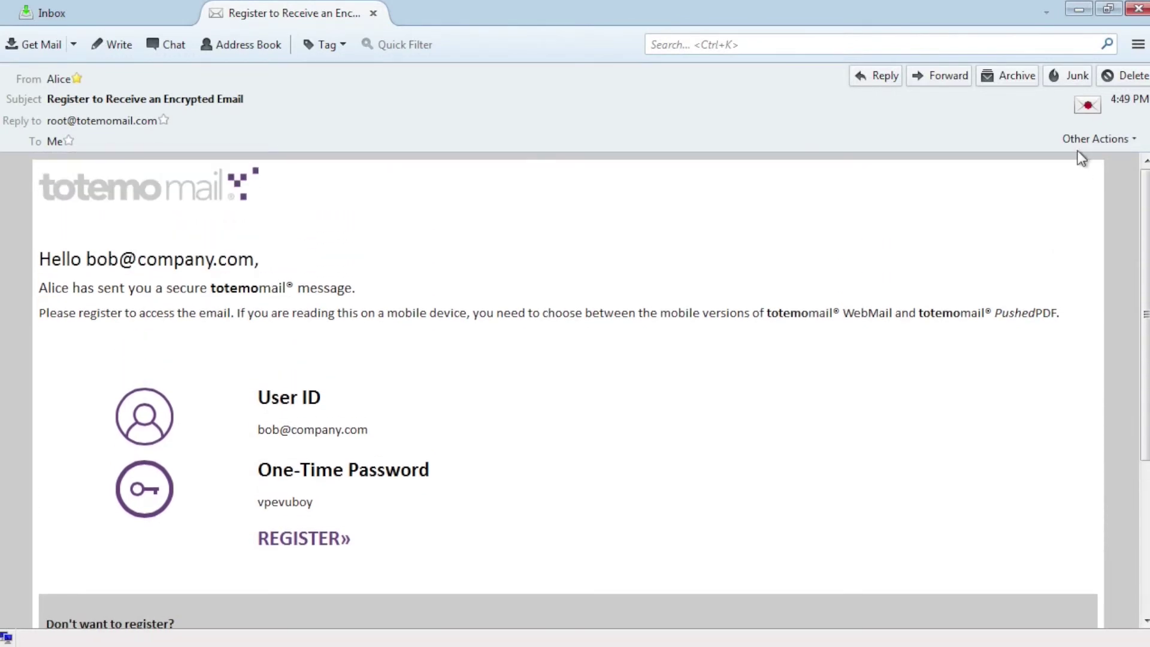
click(1088, 106)
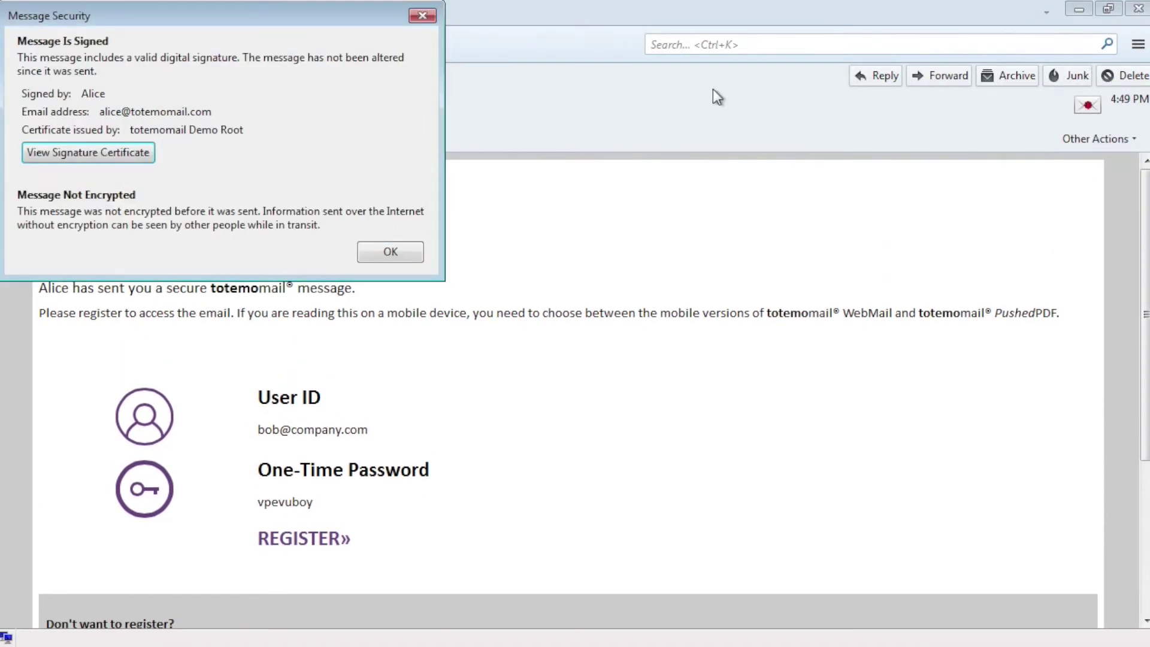
drag(302, 25, 729, 112)
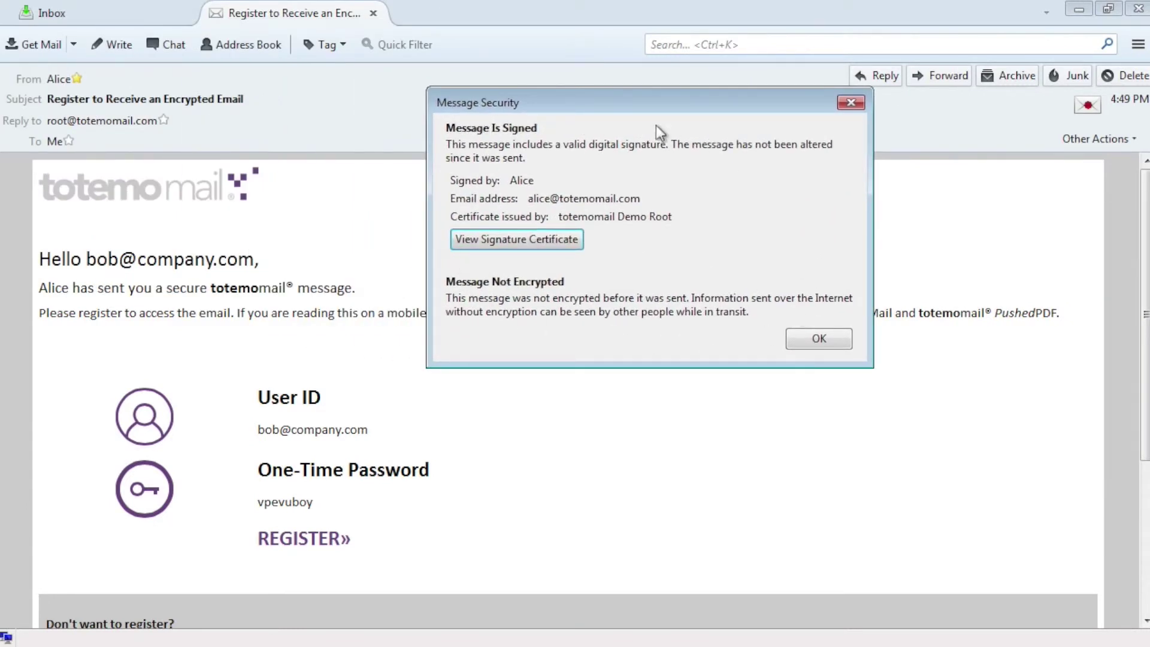
click(837, 339)
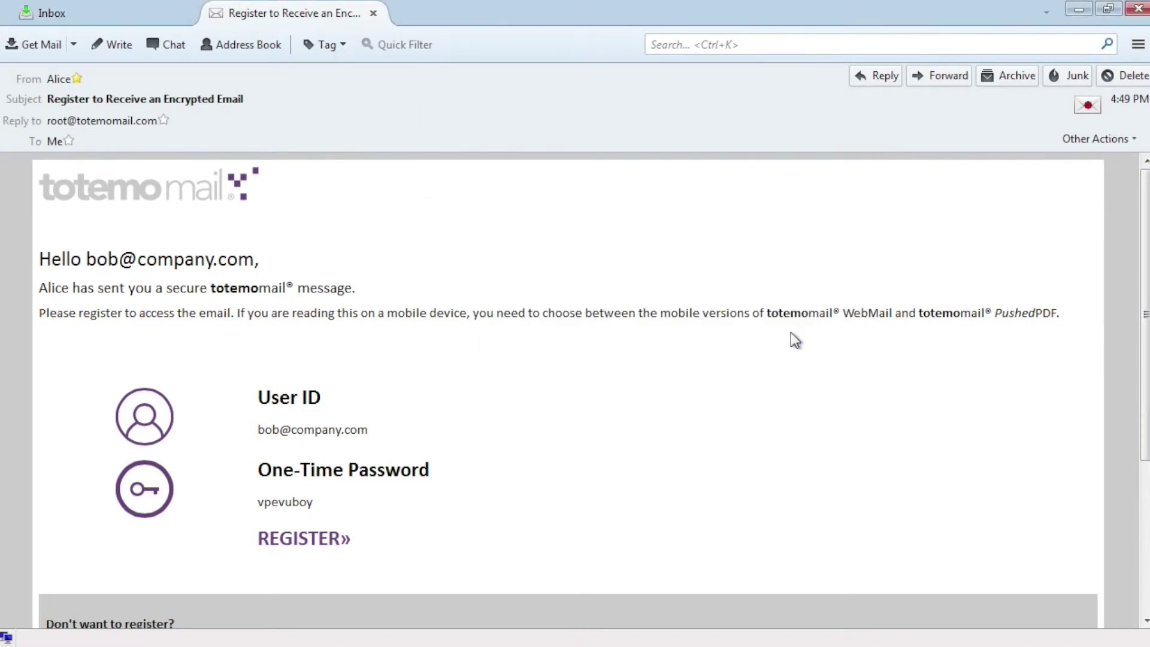
drag(1145, 338, 1145, 409)
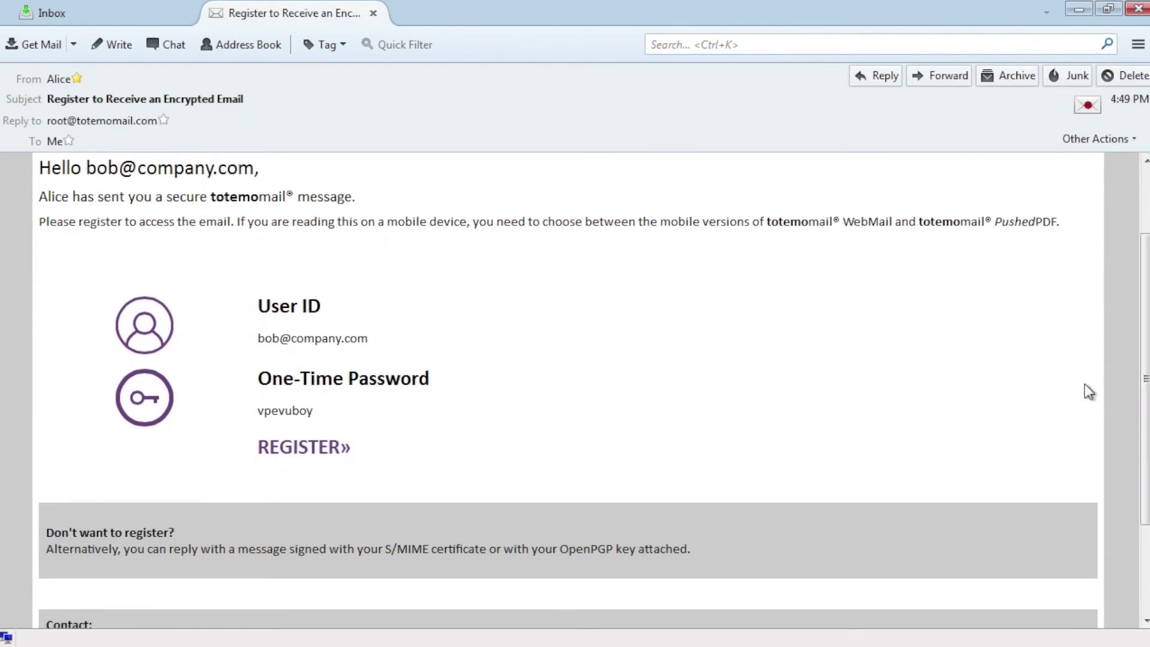
- Copy the one-time password and follow REGISTER» to the WebMail login page
double_click(291, 412)
click(287, 449)
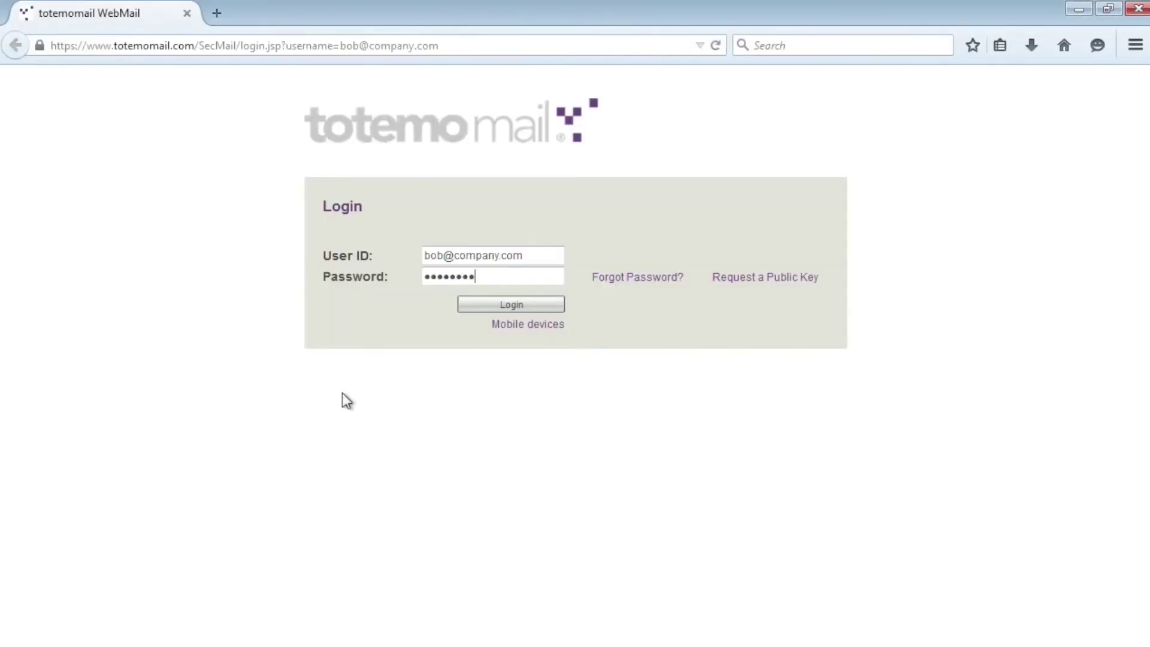
- Log in with the one-time password and scroll through the enrollment welcome page
click(479, 304)
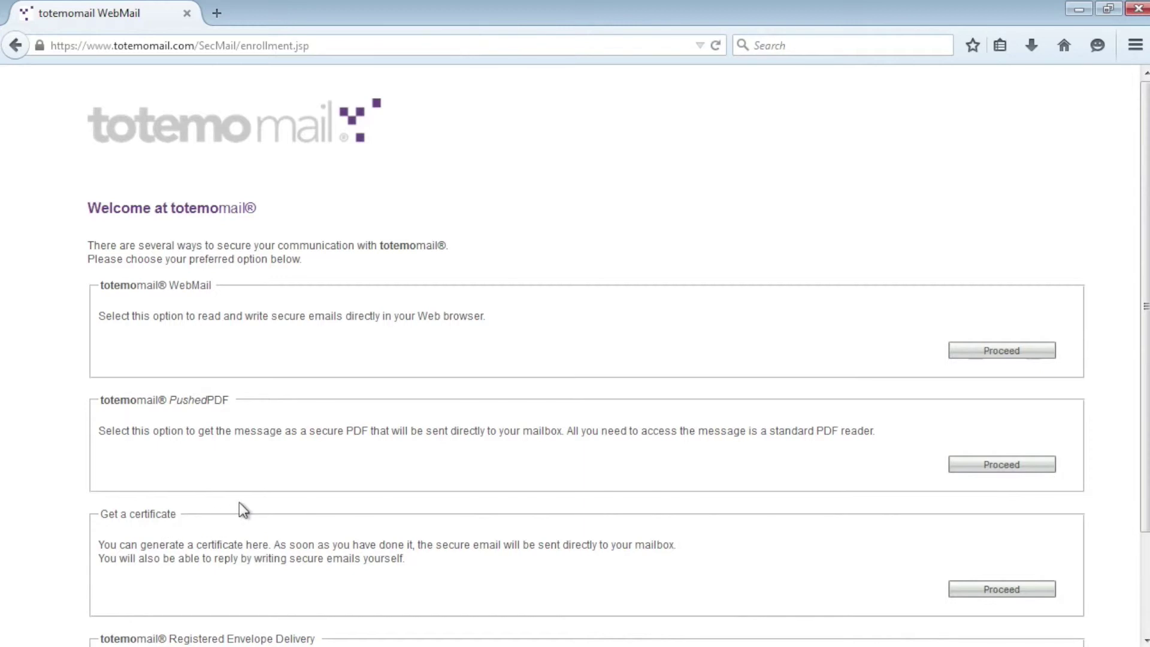
scroll(239, 502, down, 3)
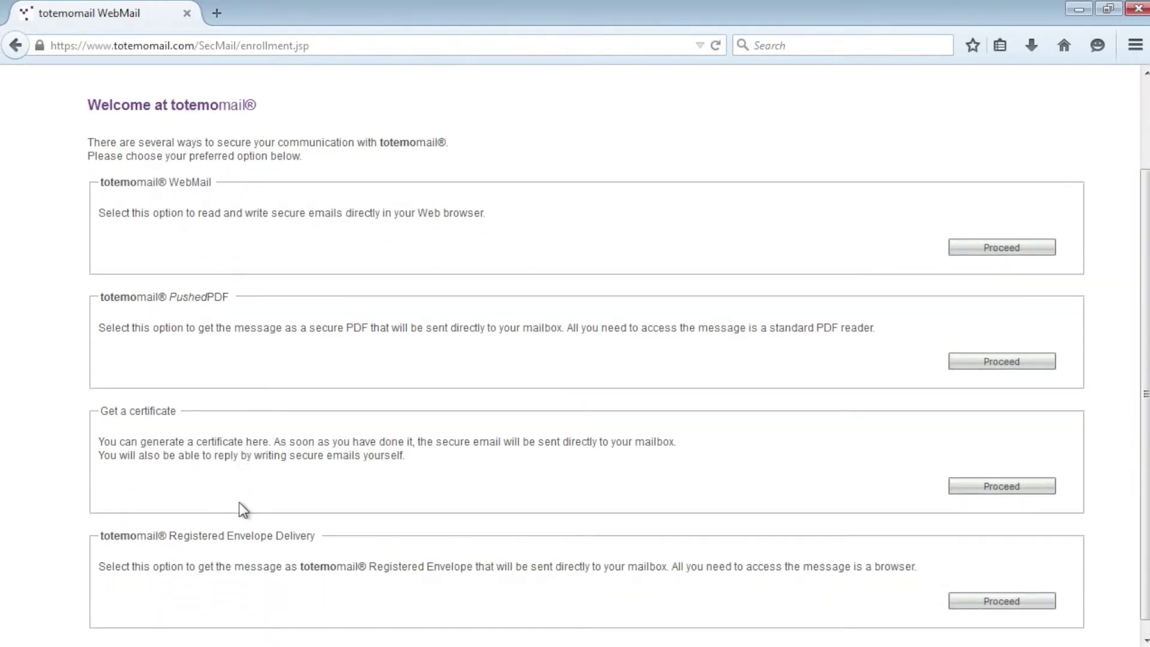
scroll(239, 502, down, 1)
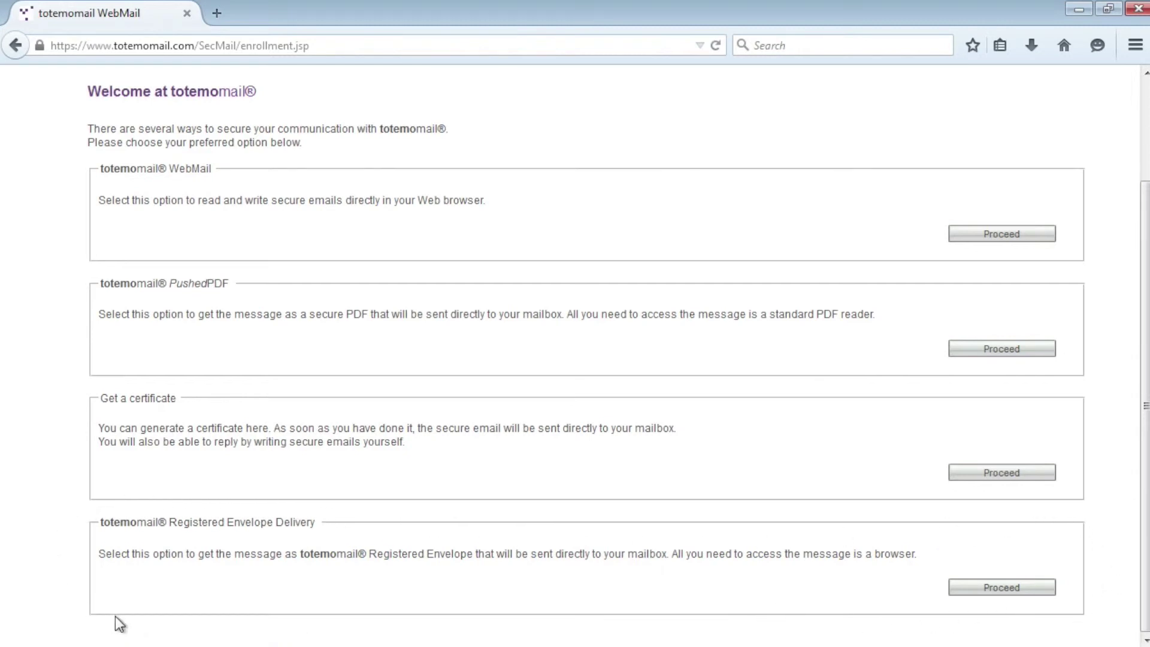
- Choose PushedPDF delivery, fill in the full name and a new password twice, and submit
click(991, 354)
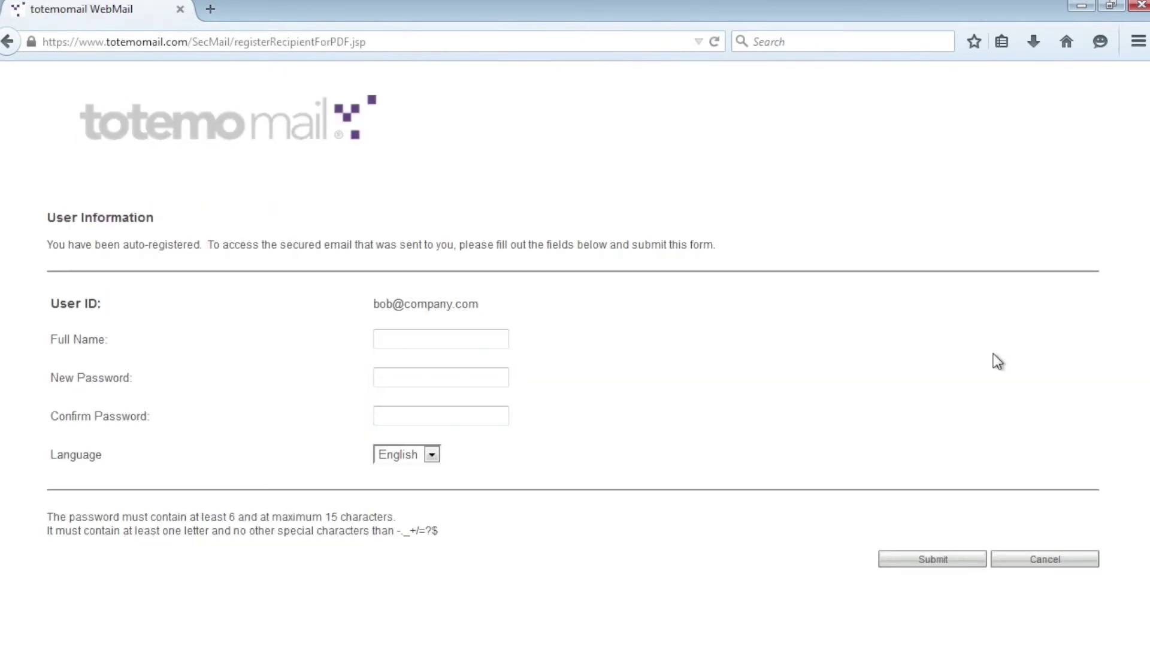
click(473, 338)
text(B)
key(Down)
key(Down)
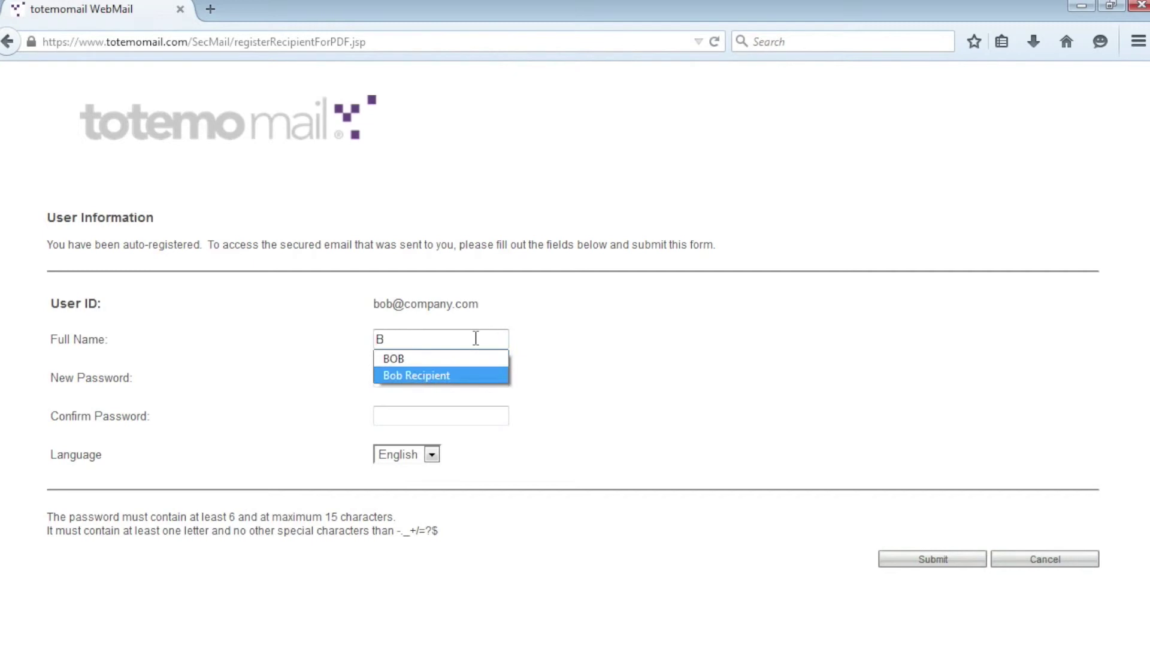
key(Return)
key(Tab)
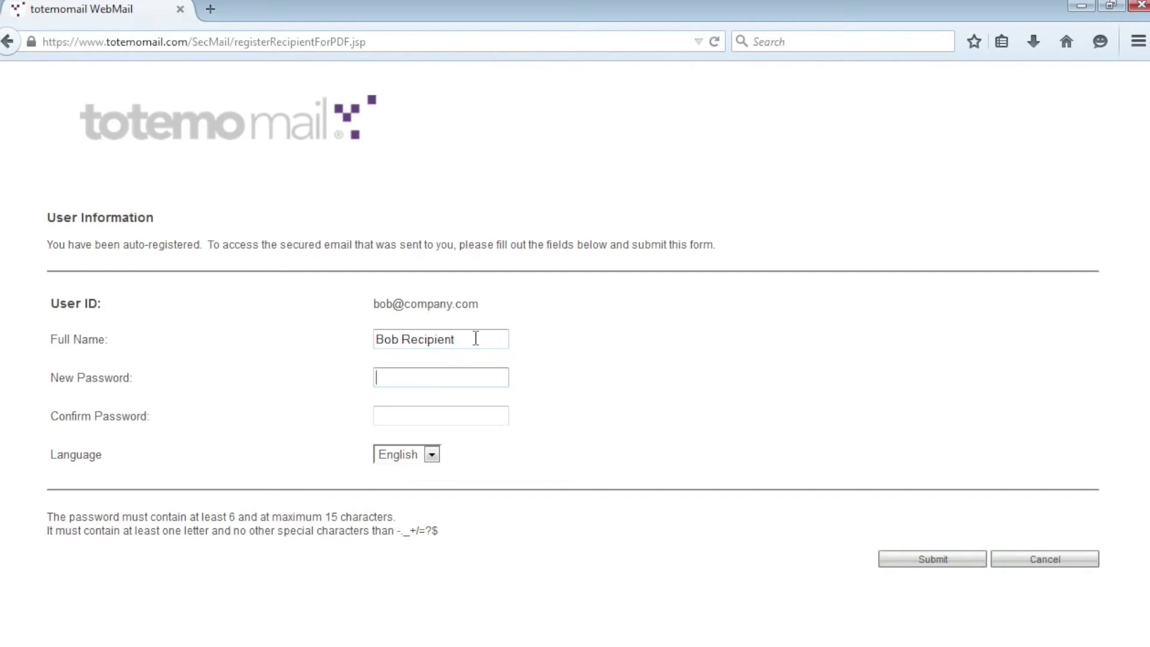
text(••••••)
key(Tab)
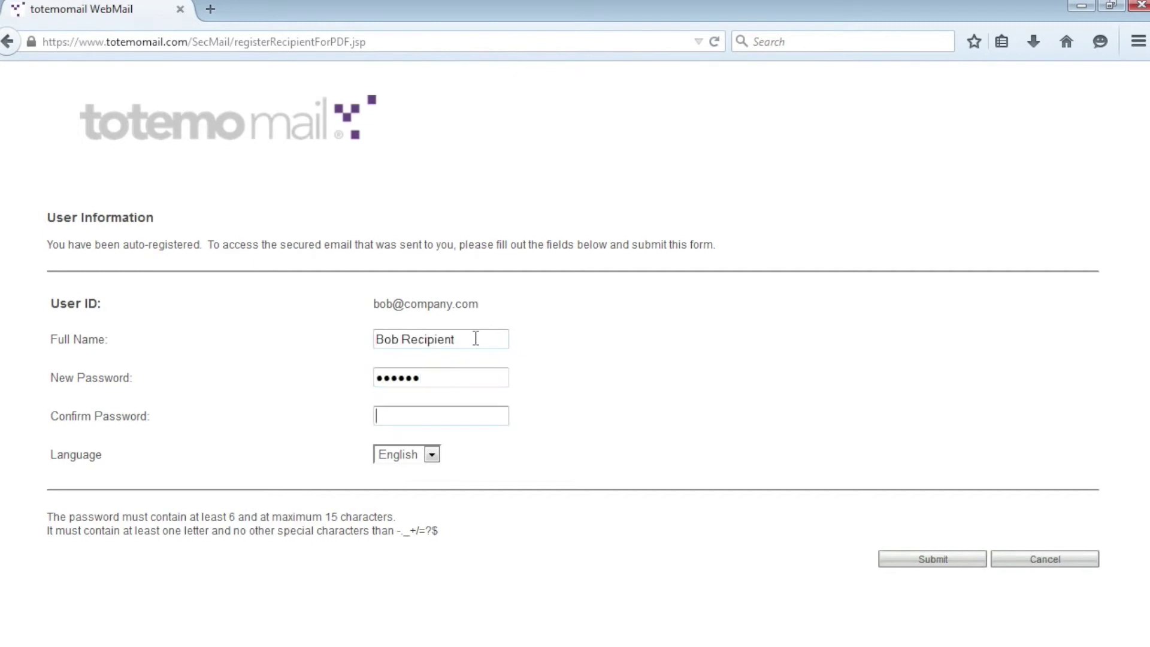
text(••••••)
click(940, 561)
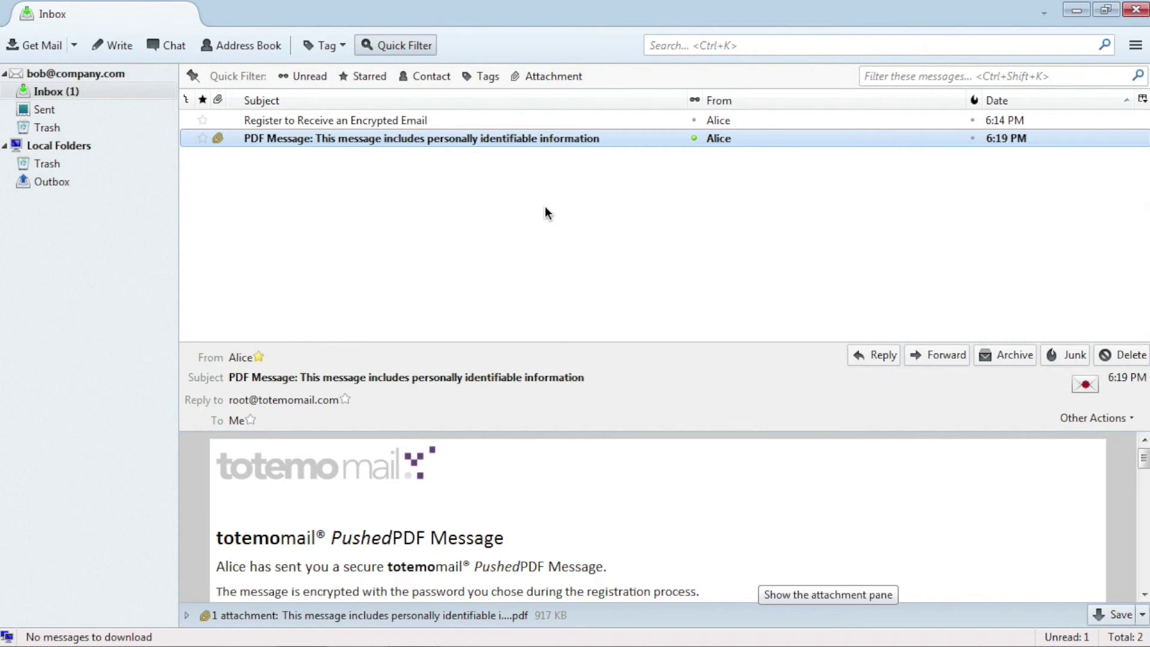
- Open the PushedPDF message in its own tab and launch its PDF attachment
double_click(522, 142)
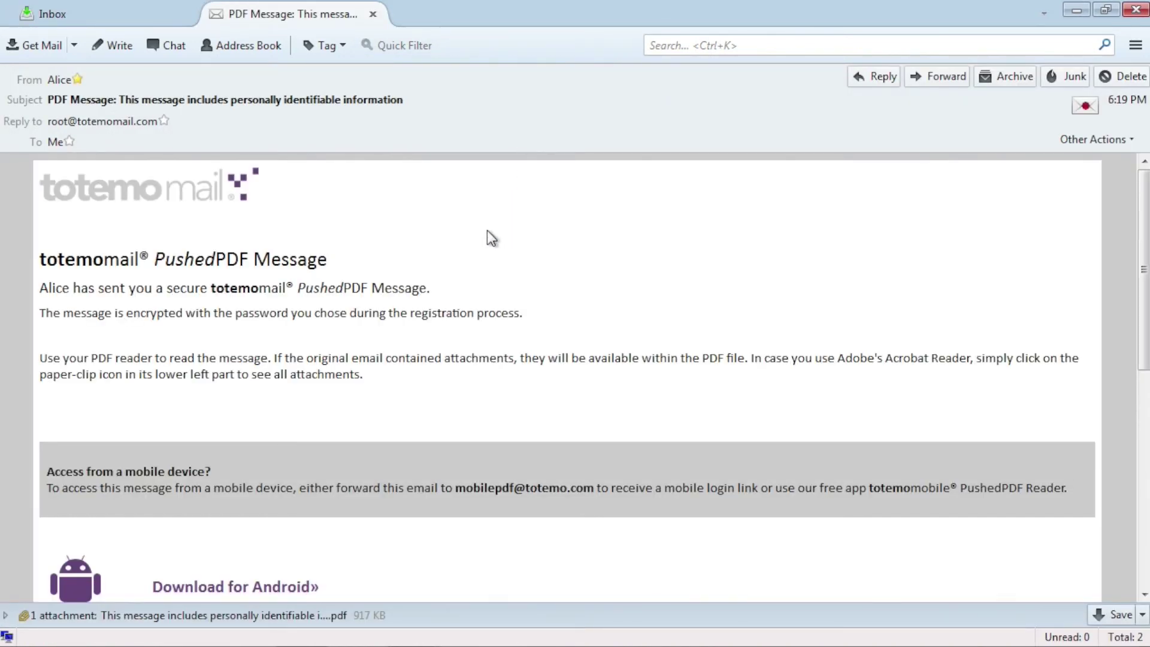
scroll(542, 266, down, 3)
scroll(539, 262, down, 3)
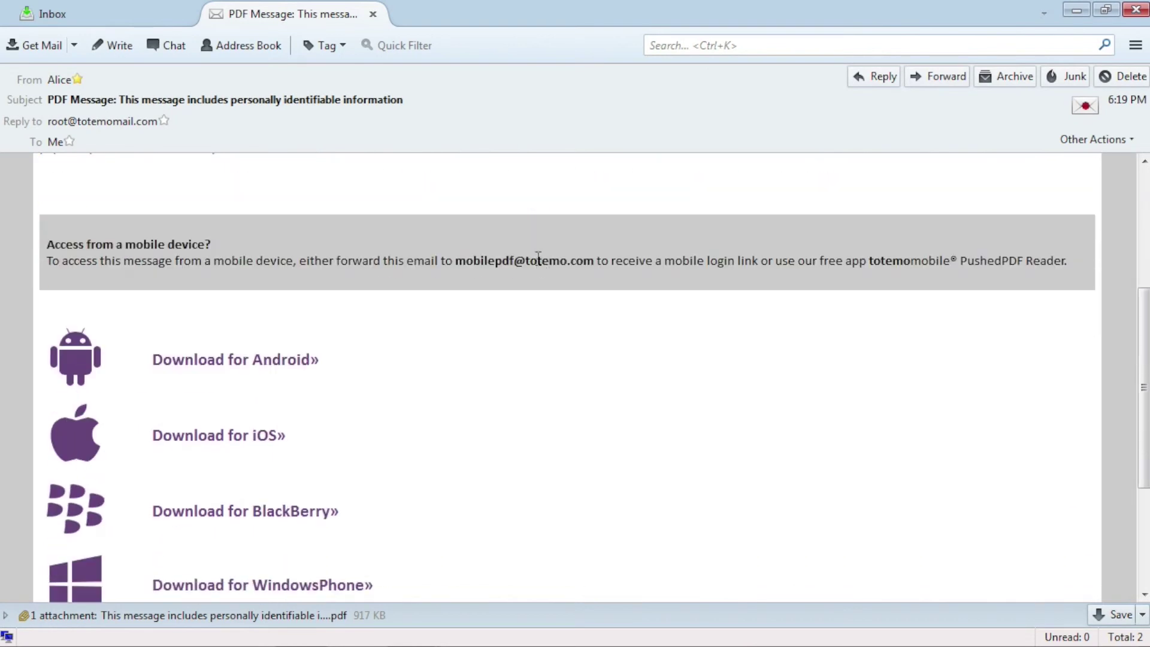
scroll(538, 257, down, 5)
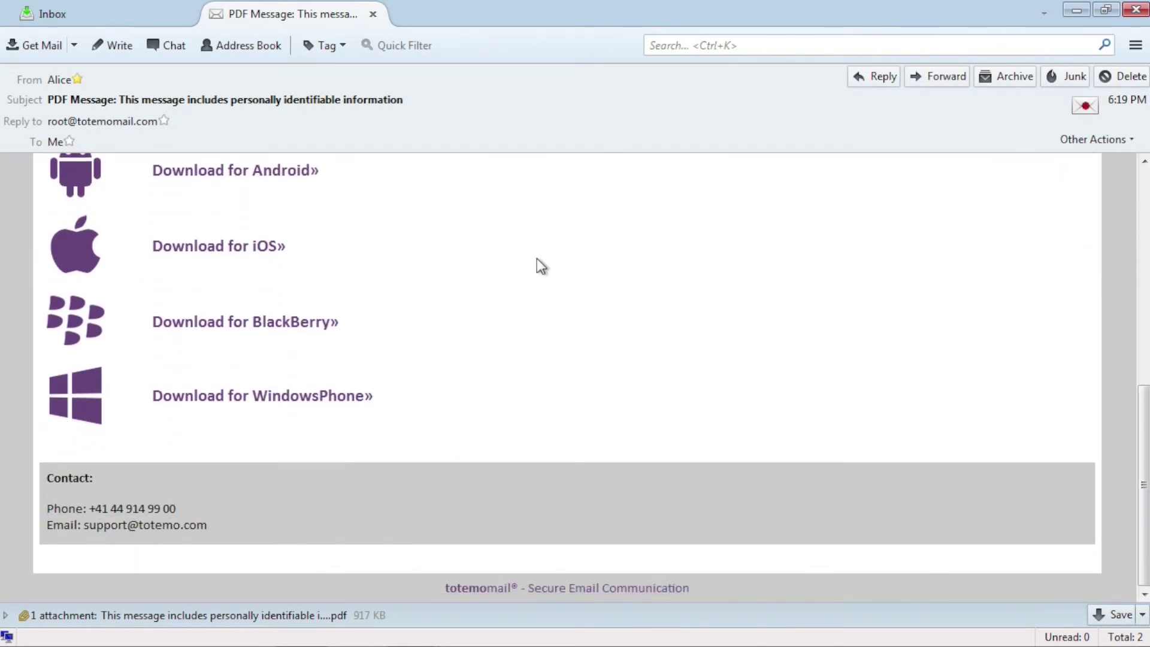
scroll(536, 259, up, 11)
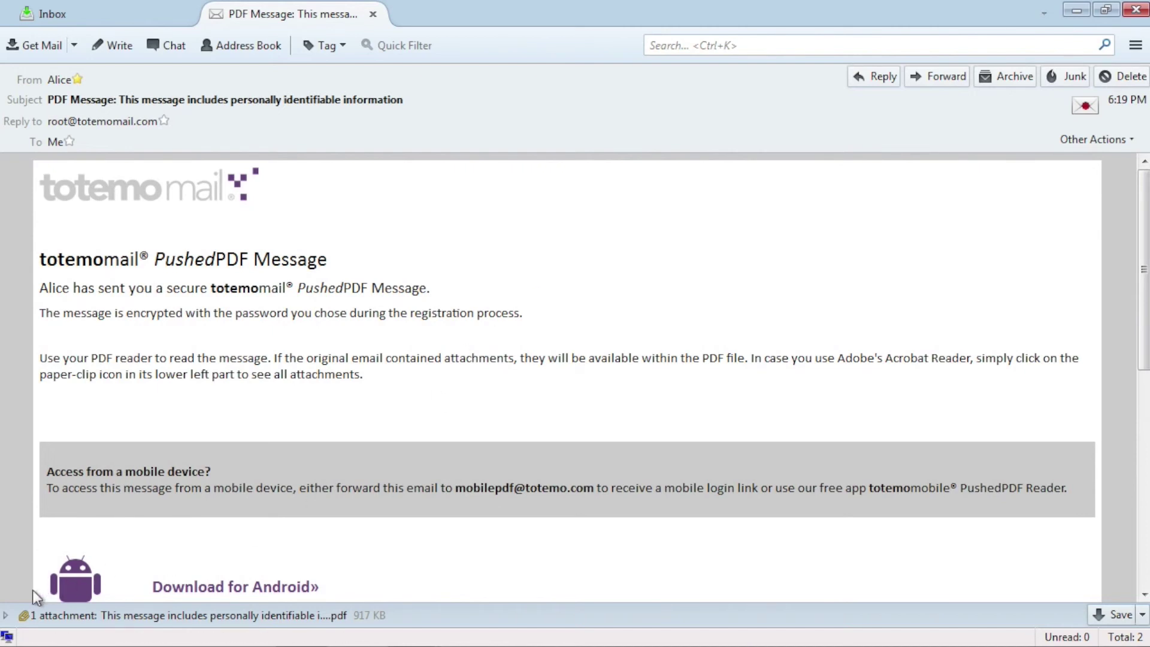
click(6, 616)
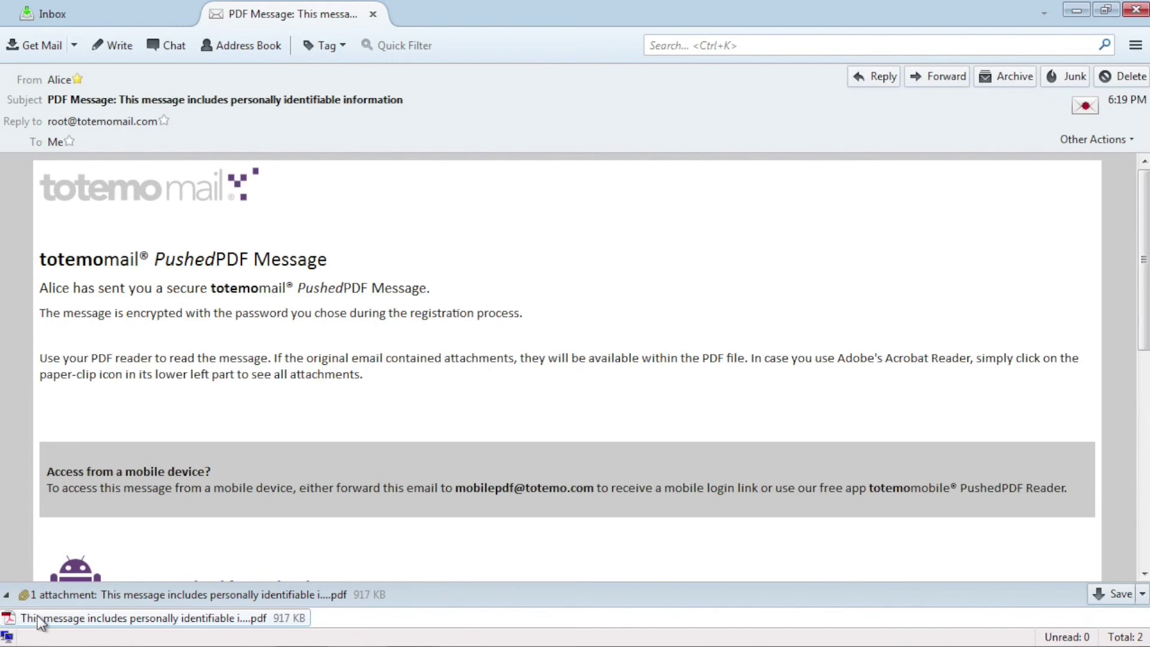
click(163, 622)
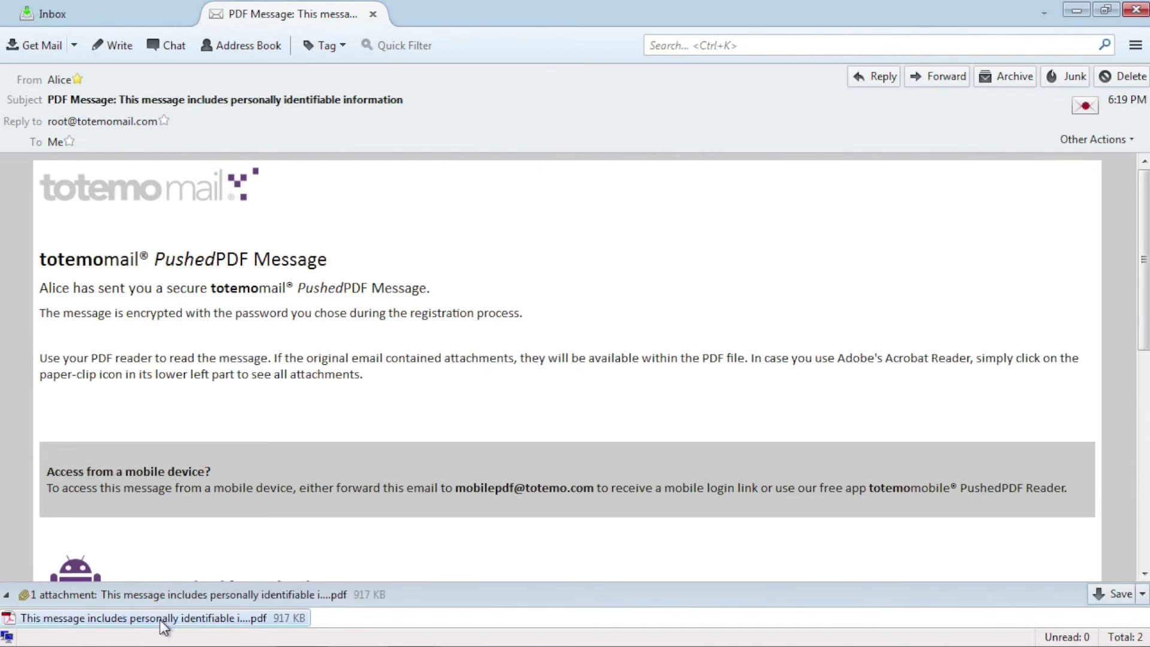
double_click(163, 623)
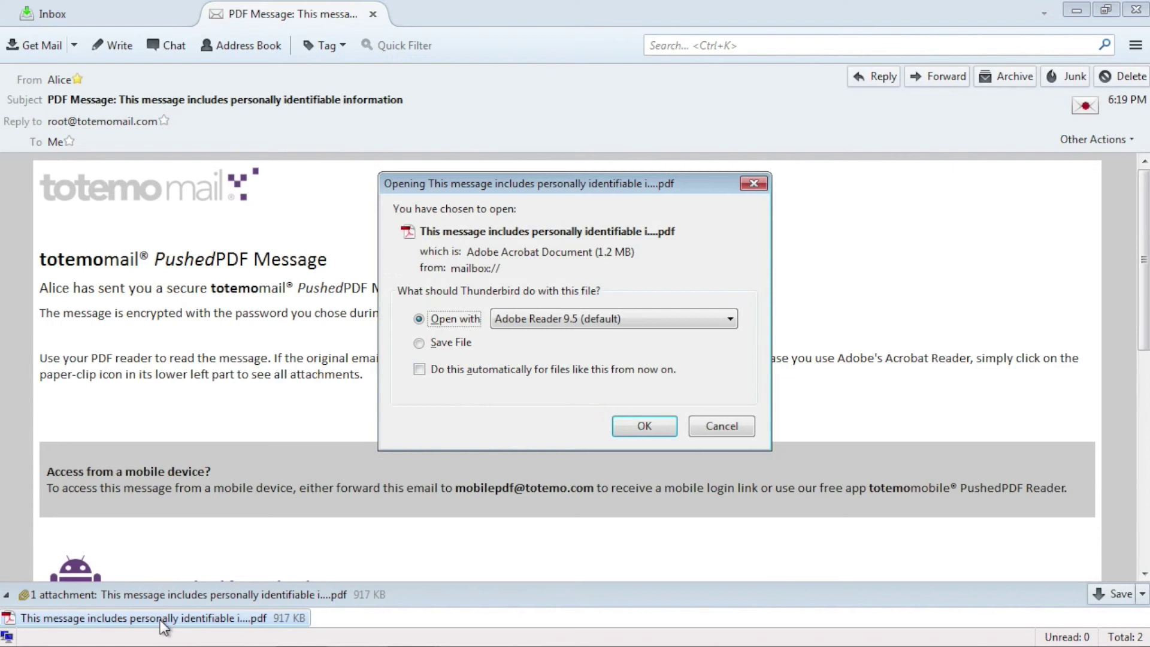
- Open the PDF in Adobe Reader and enter the account password in its form
click(668, 431)
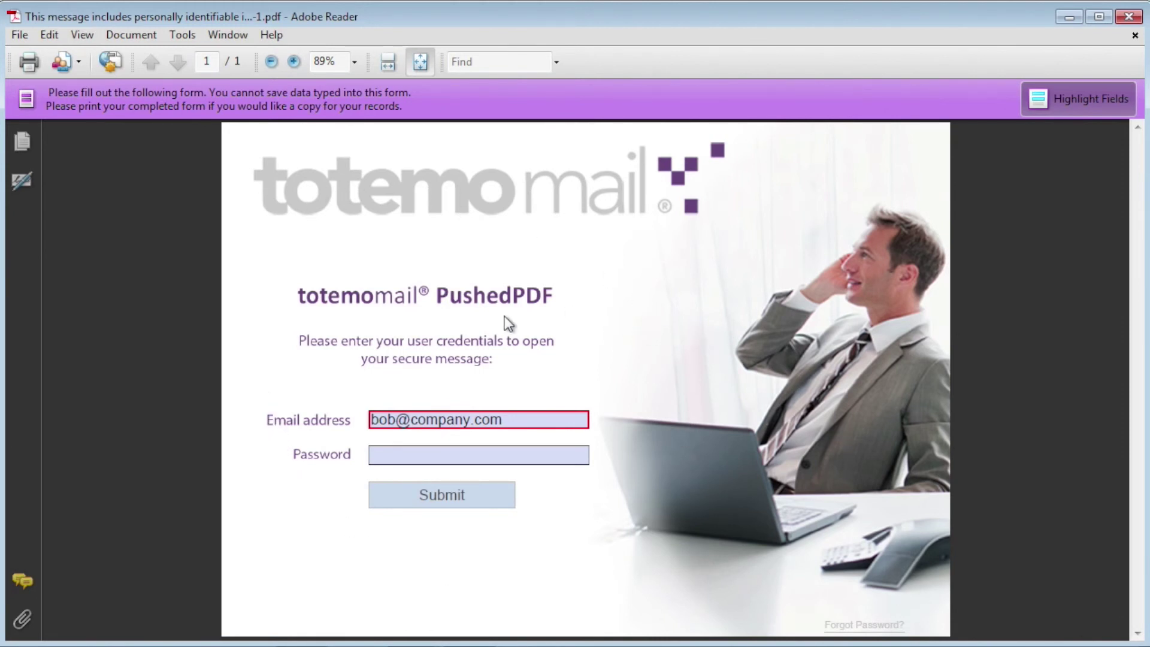
click(393, 450)
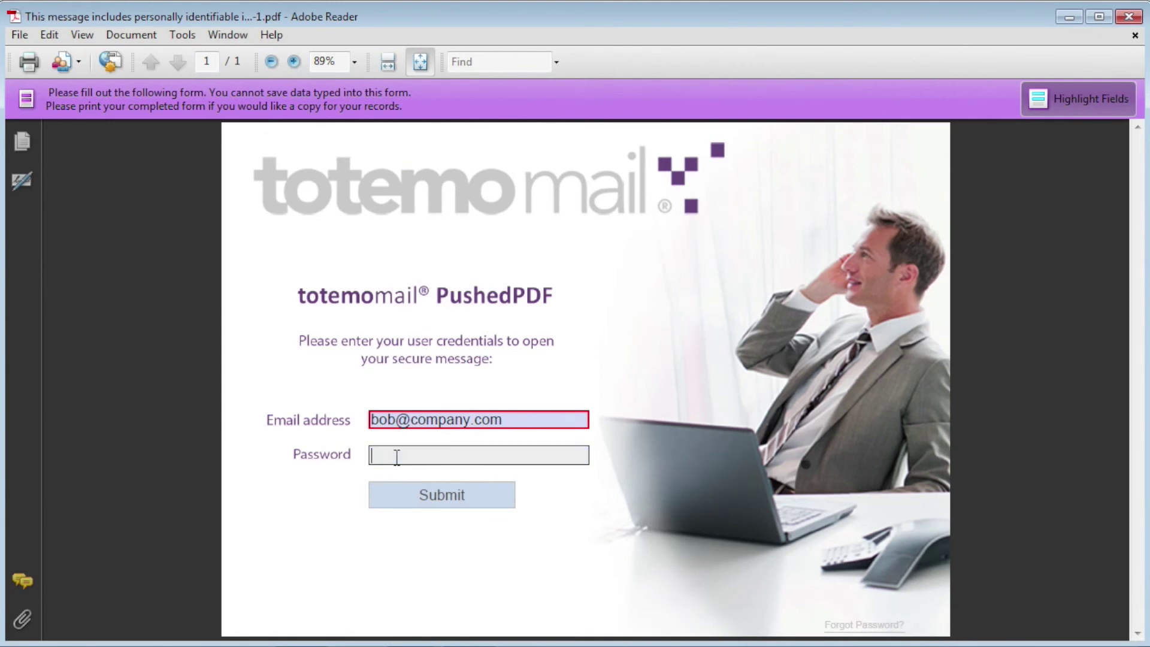
text(******)
- Unlock the secure message, zoom it to 100%, and list the MakingSense.pdf attachment (173 KB)
click(452, 506)
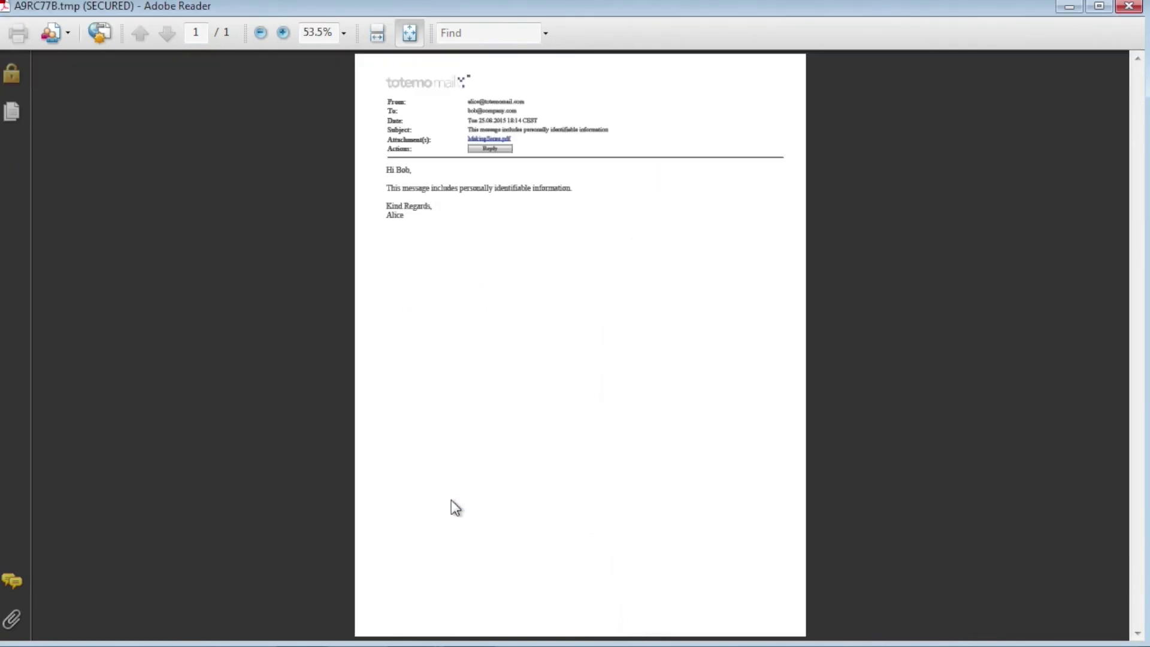
click(288, 33)
click(289, 34)
click(288, 33)
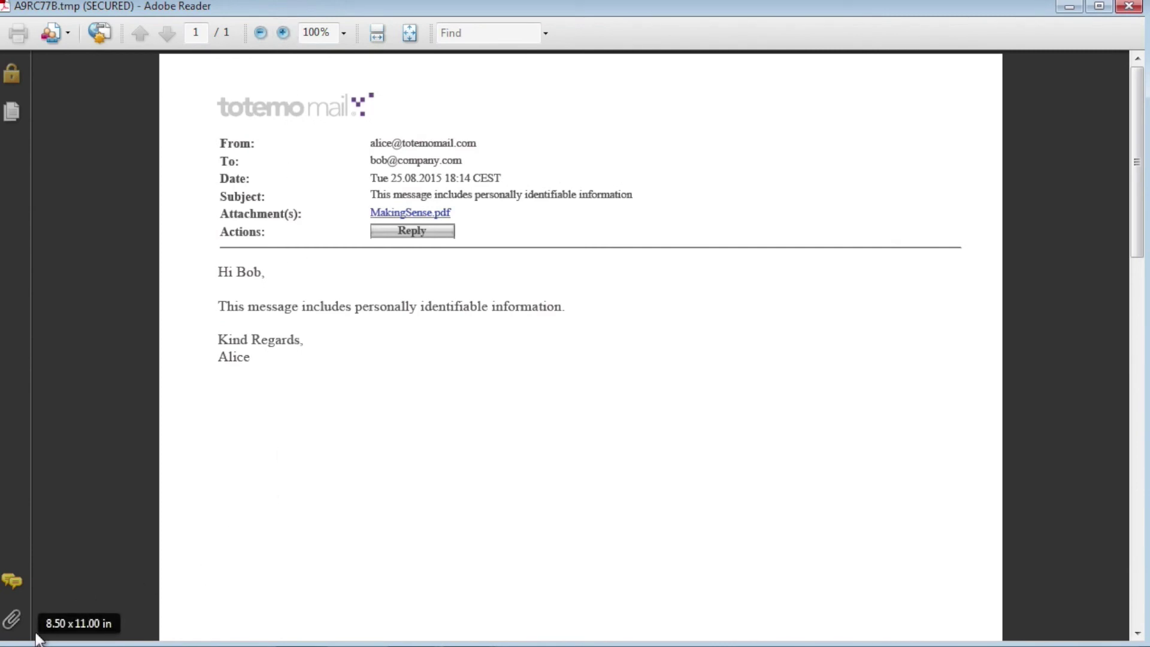
click(11, 621)
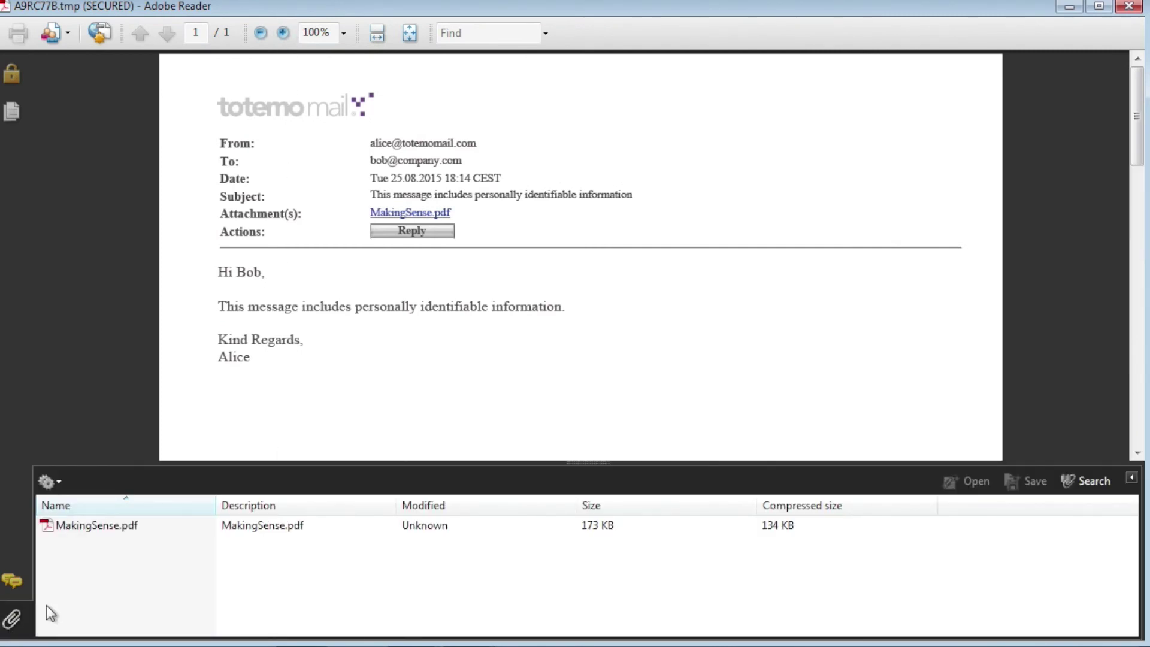